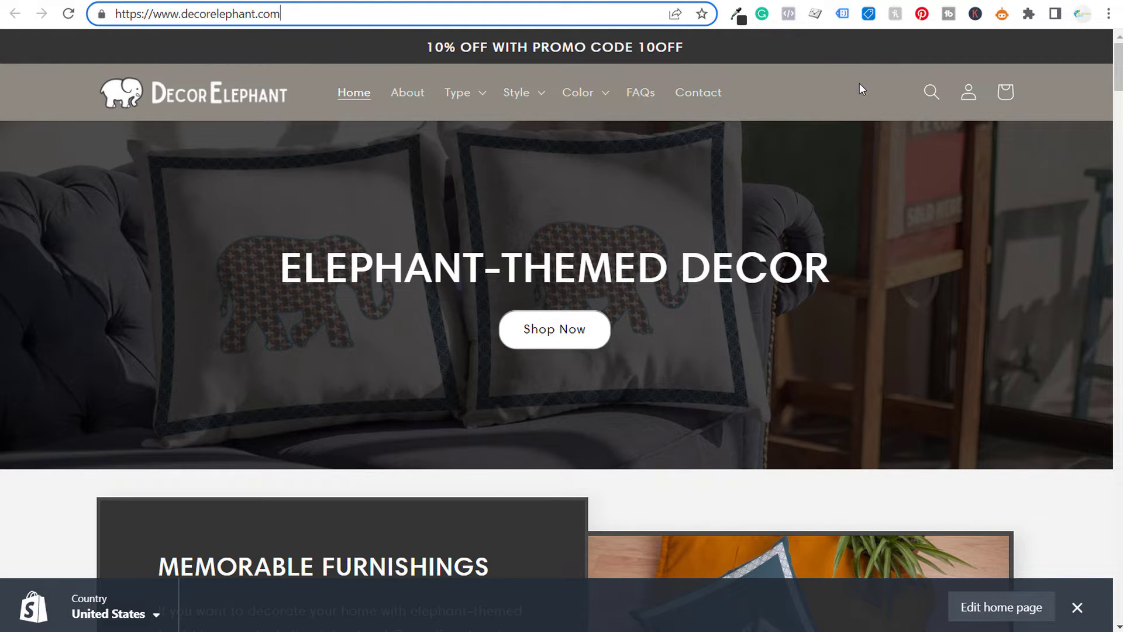
Show the decorelephant.com Default Workspace overview in Tag Manager, with Version 4 live.
click(843, 2)
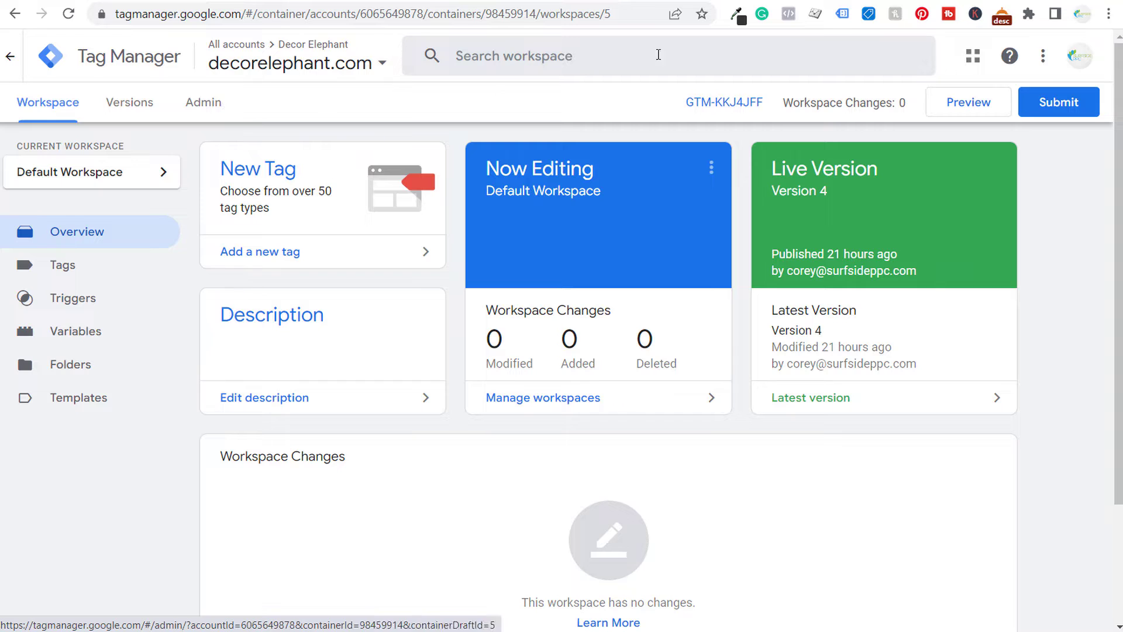
Switch to Search Console and open the property selector dropdown listing all properties.
click(894, 1)
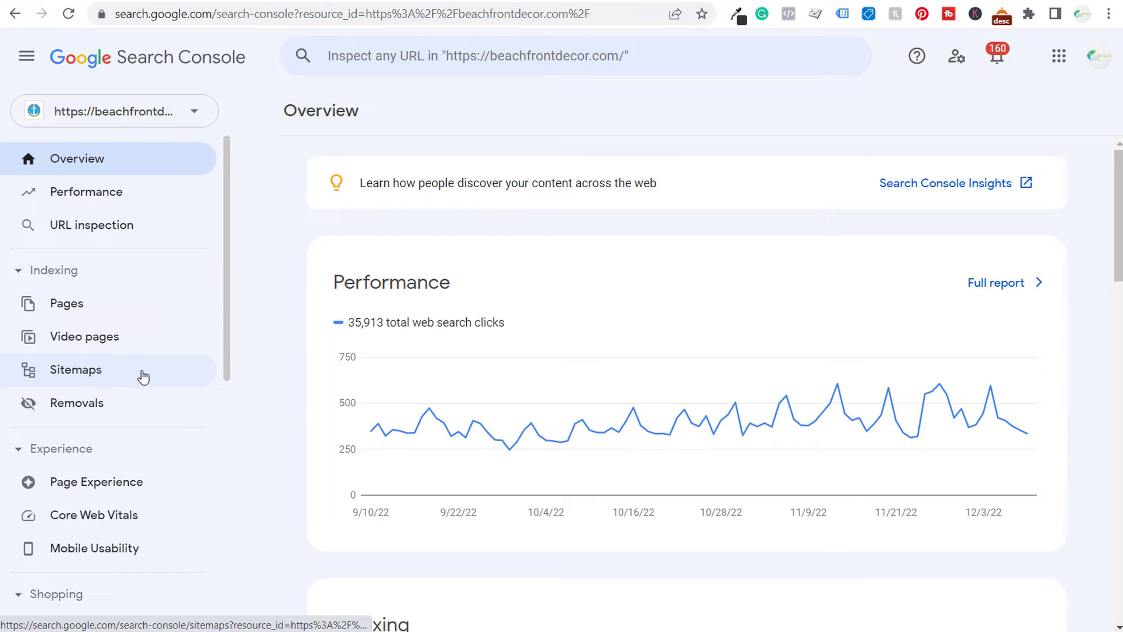
scroll(121, 314, down, 1)
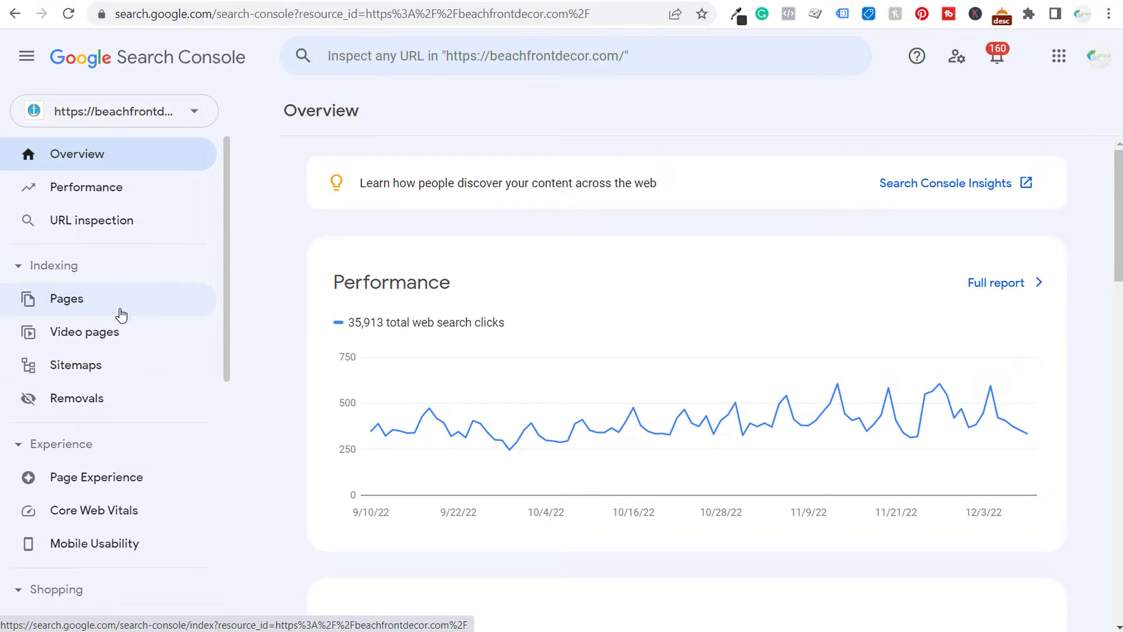
scroll(121, 314, down, 3)
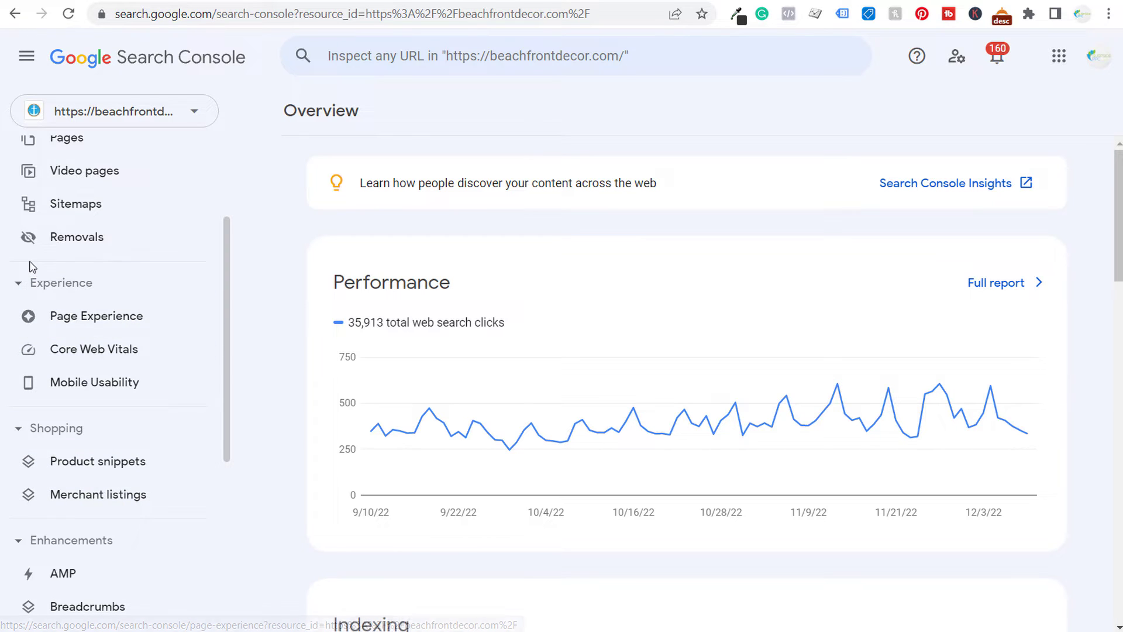
scroll(35, 271, up, 3)
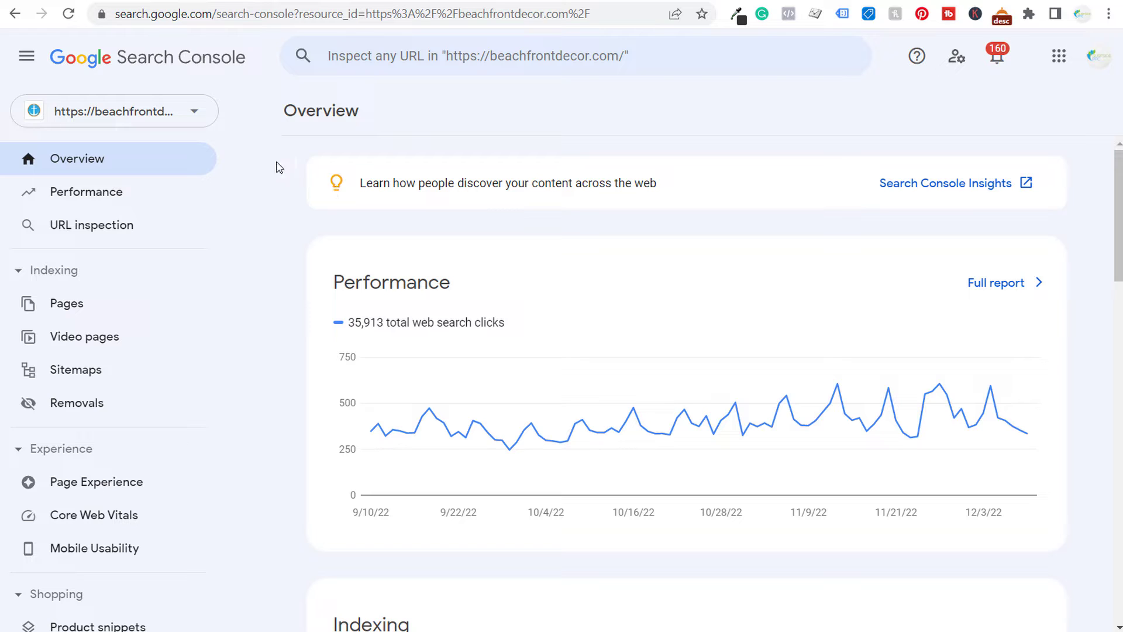
click(201, 112)
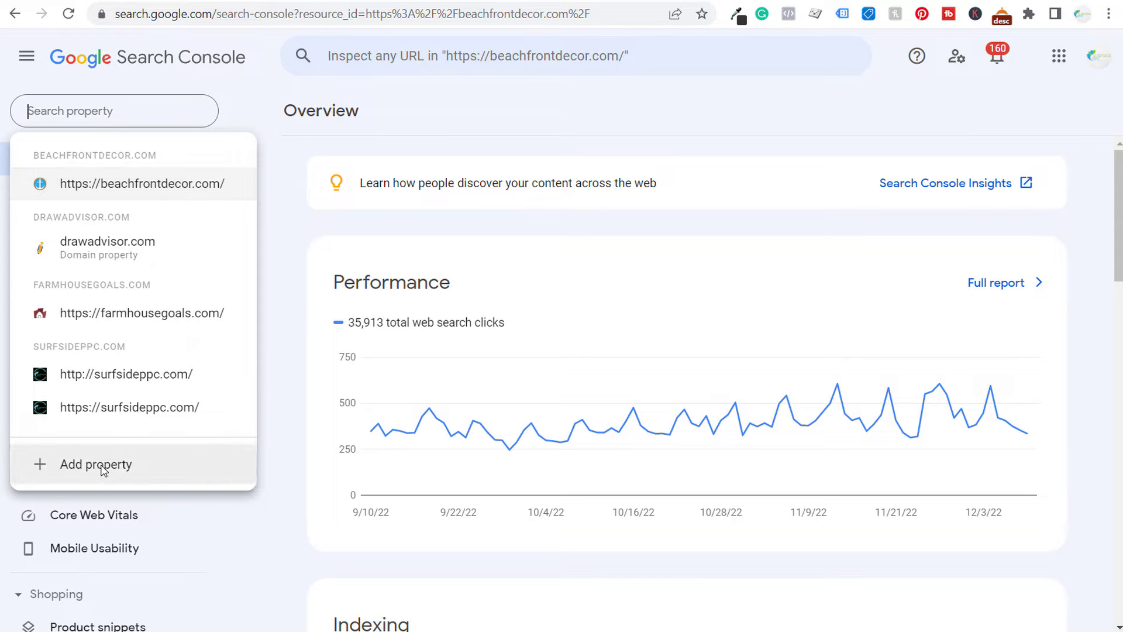
click(99, 471)
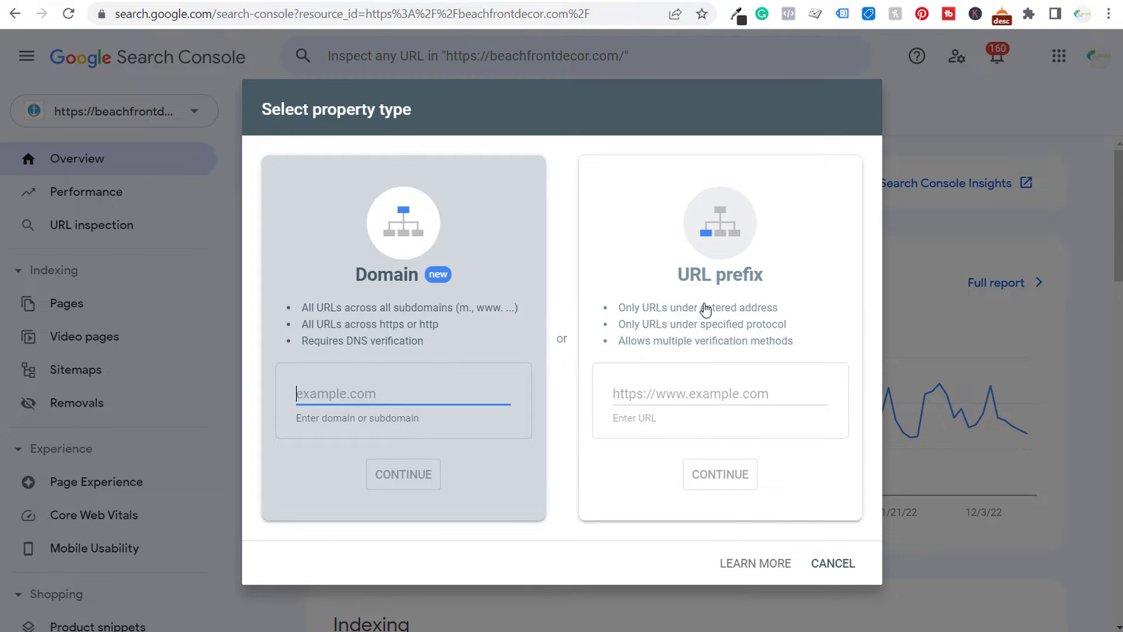
click(592, 348)
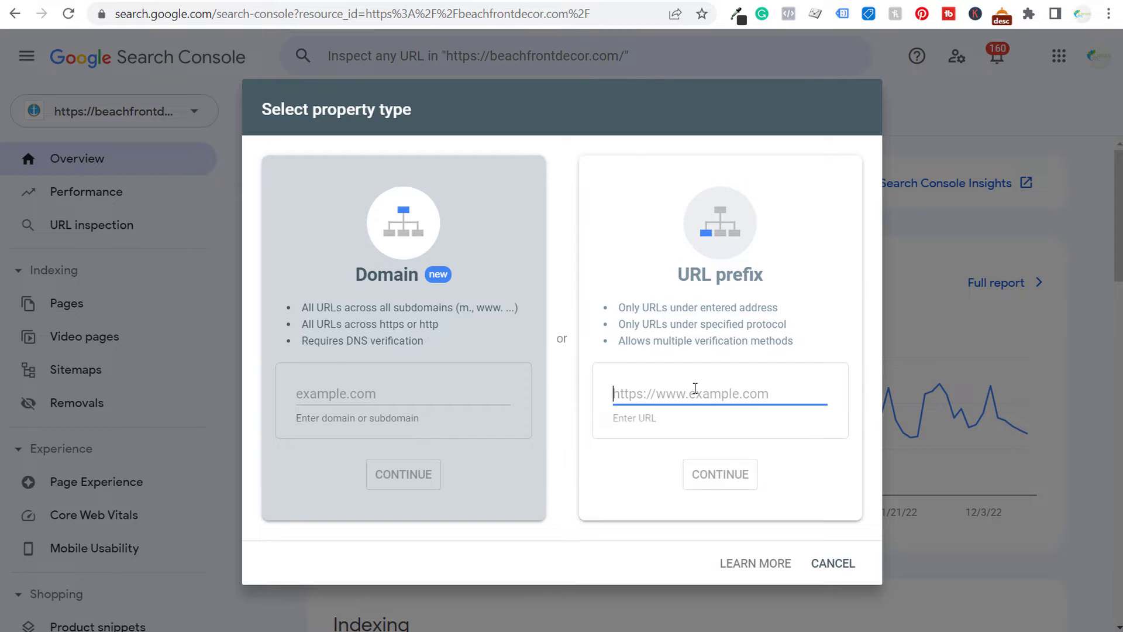
text(https://)
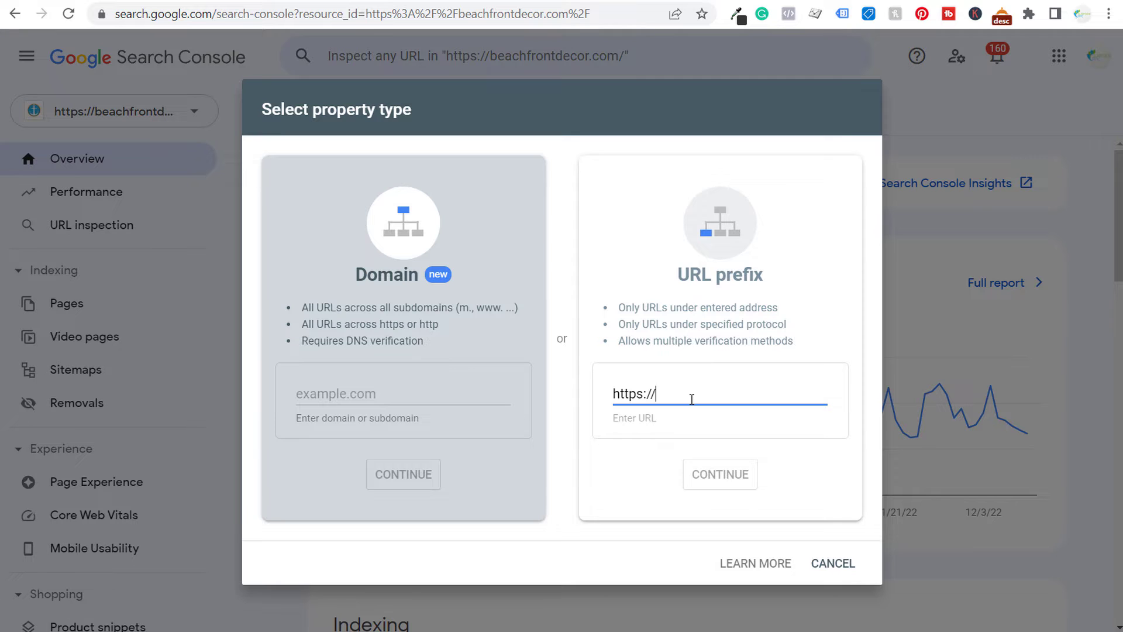
text(samplewebs)
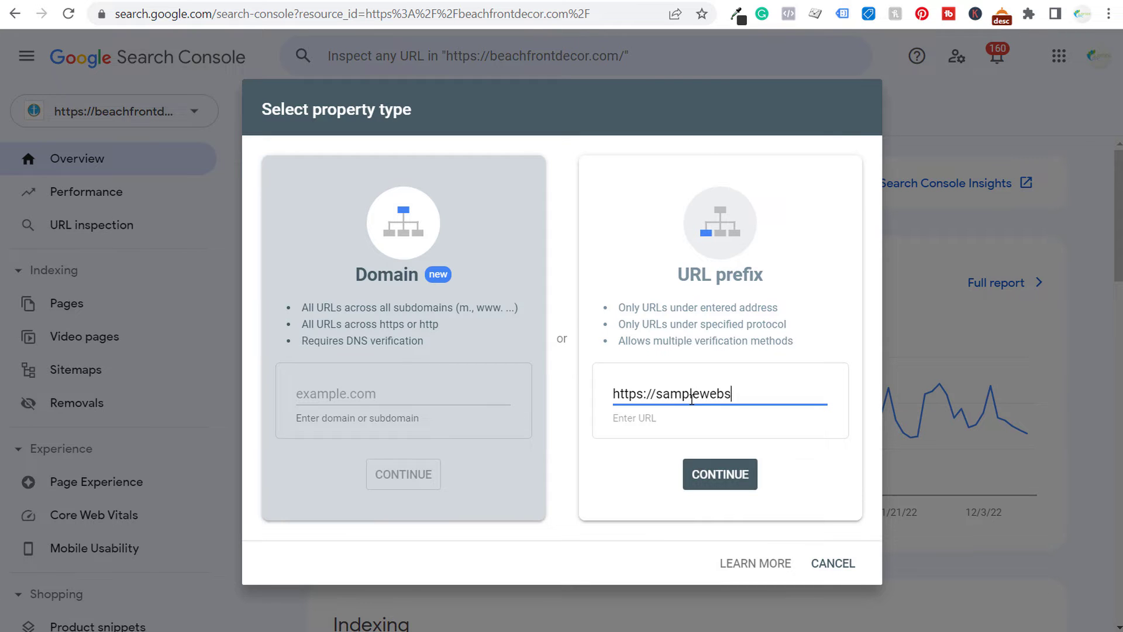
text(ite.com)
click(727, 477)
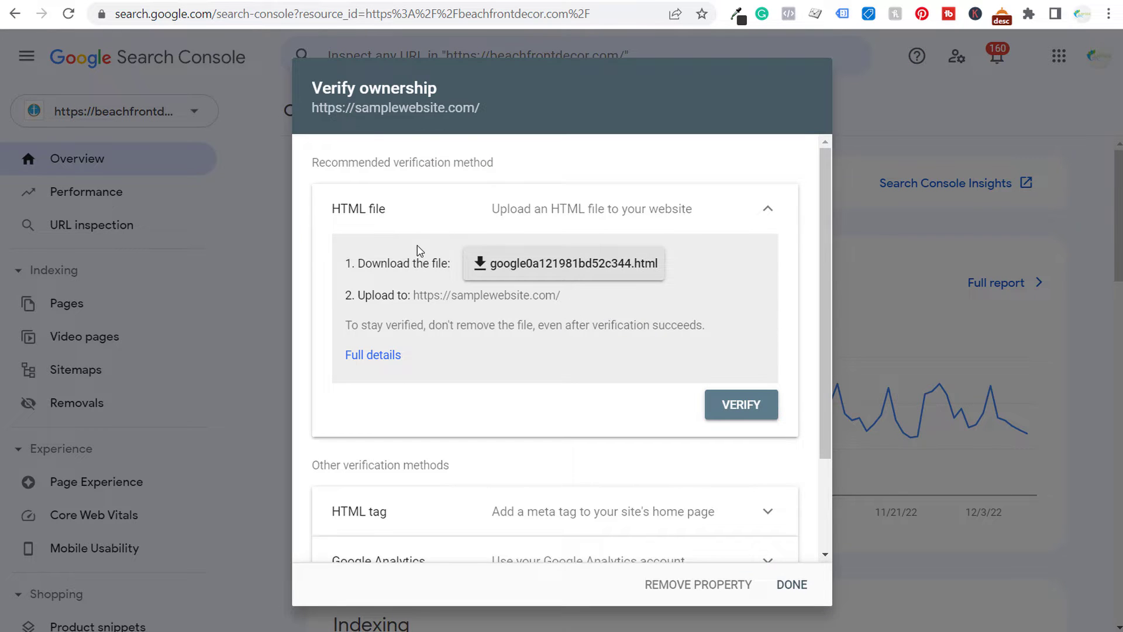
click(767, 209)
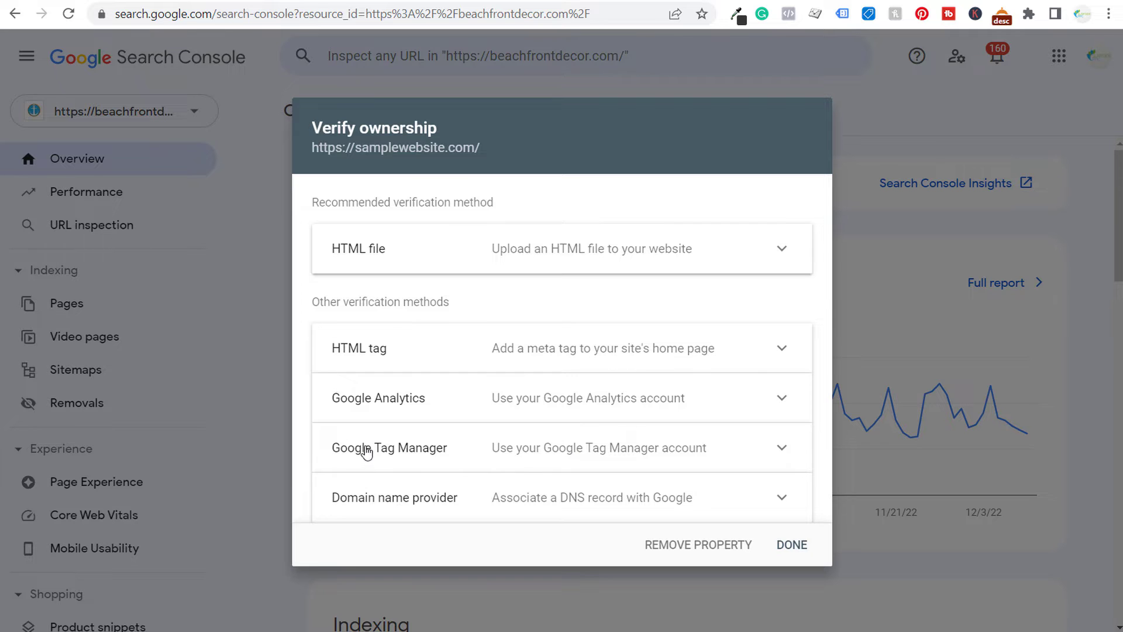
click(526, 452)
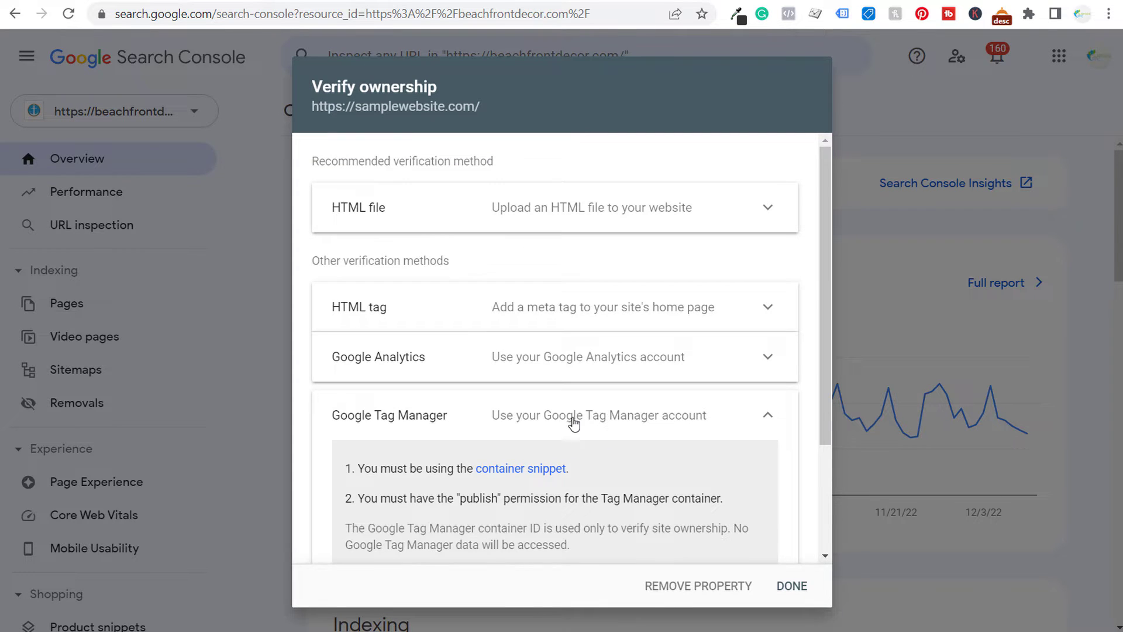
click(572, 421)
click(550, 346)
click(572, 309)
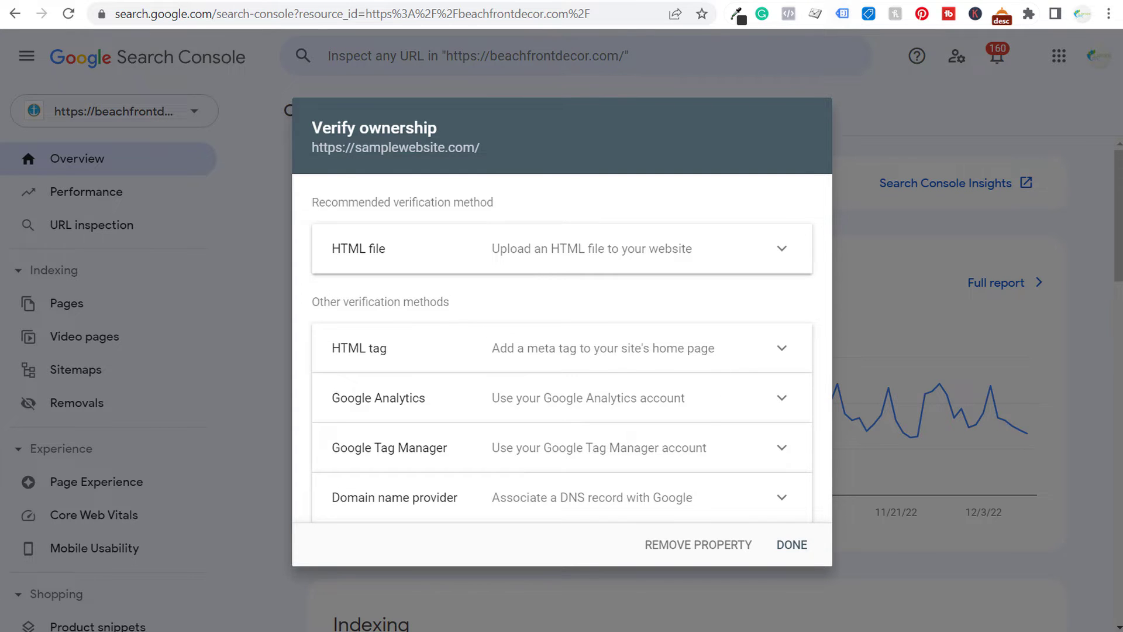
Go from the container's Admin to Tag Manager's All accounts list, including Decor Elephant.
click(877, 1)
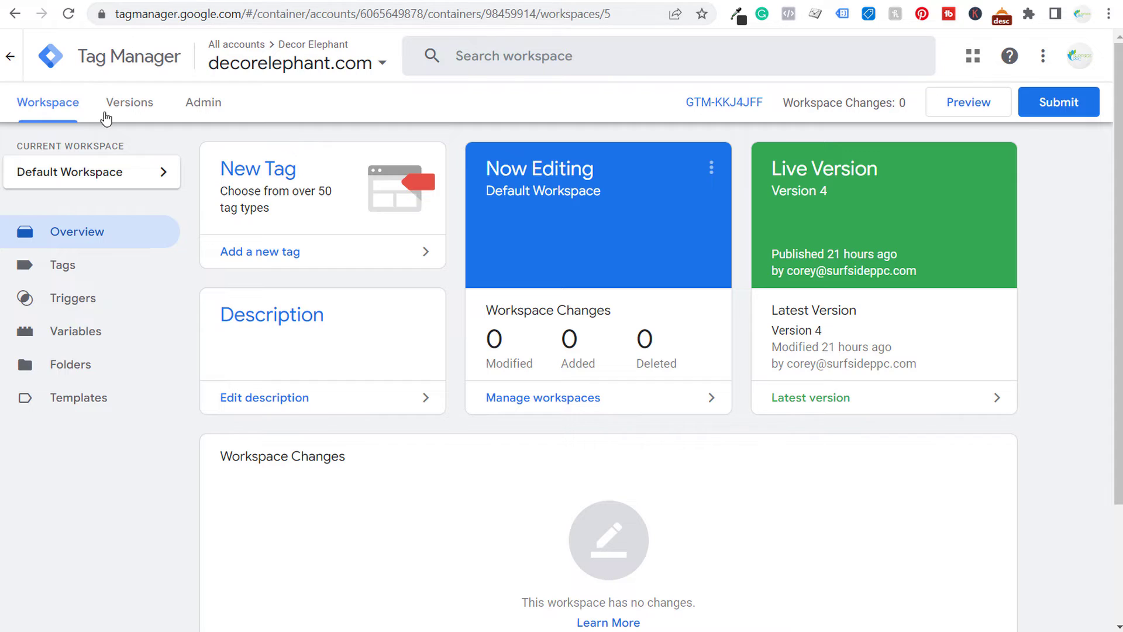
click(212, 104)
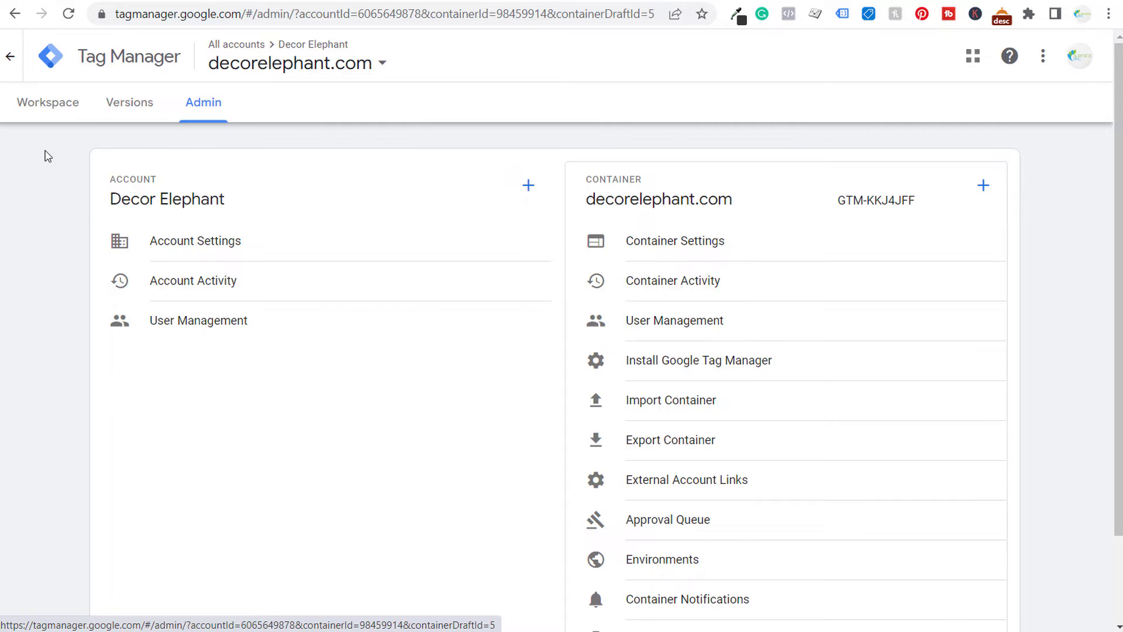
click(236, 44)
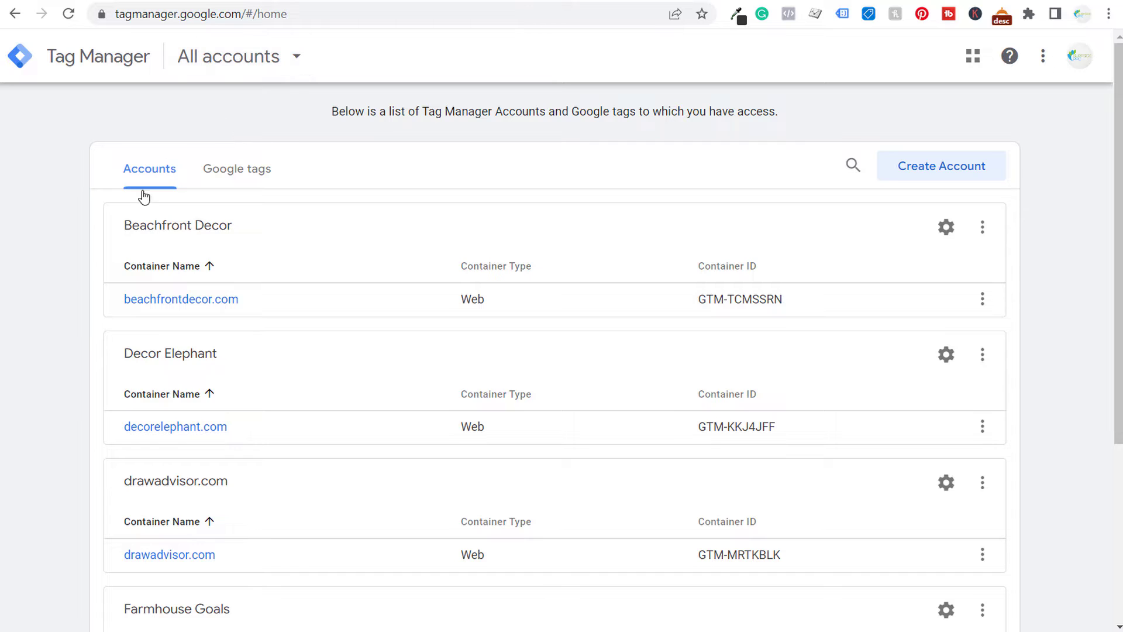
scroll(82, 328, down, 1)
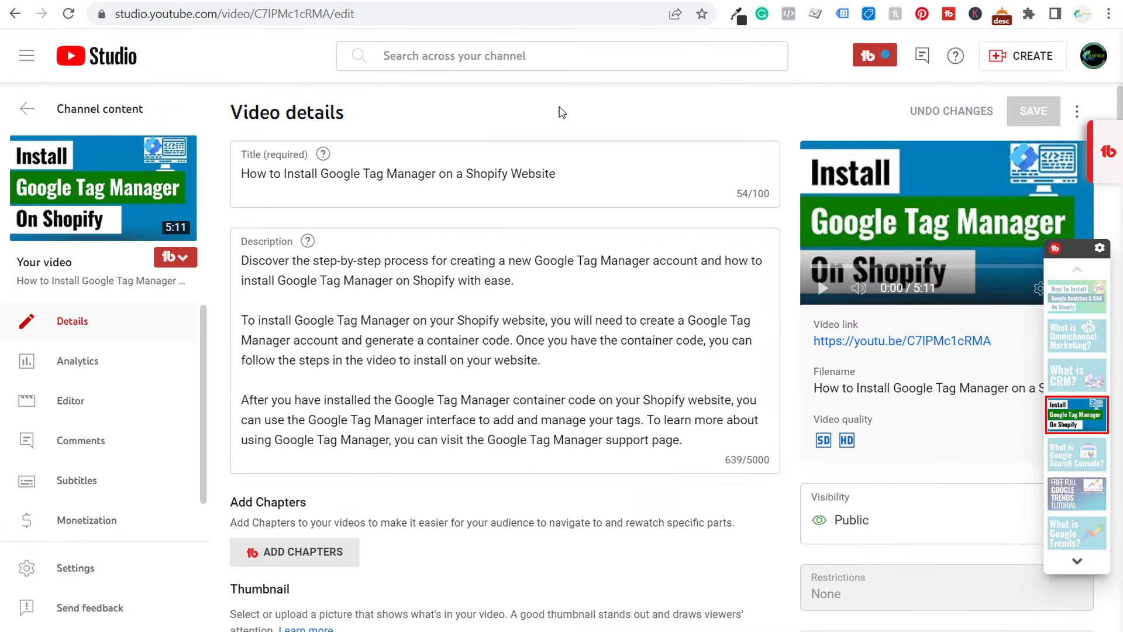
mouse_move(82, 199)
click(848, 1)
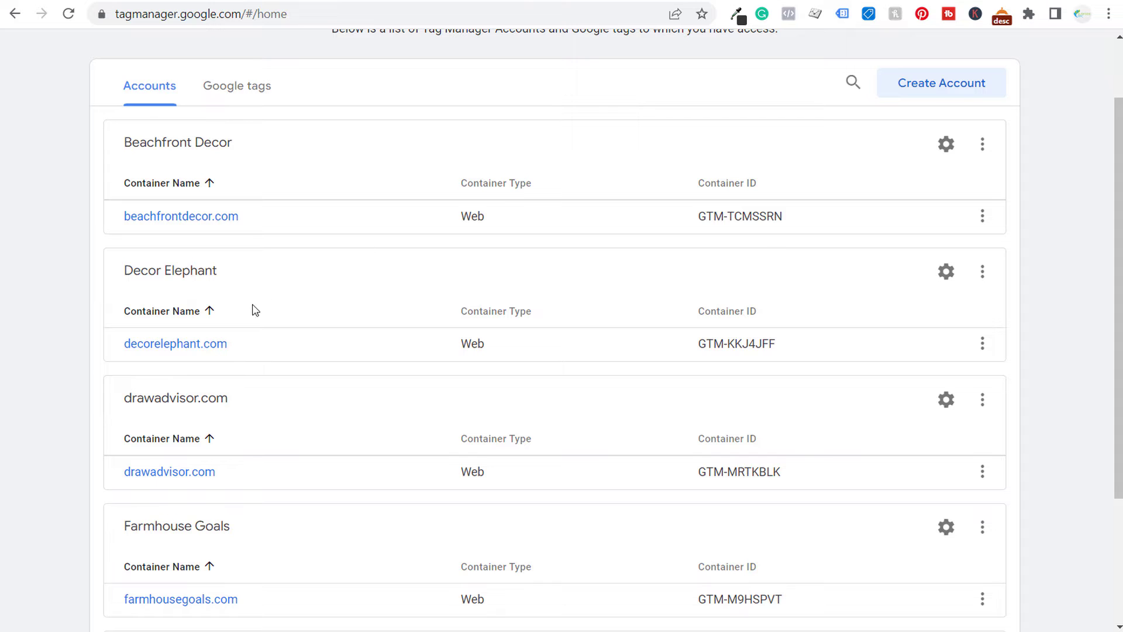
Open the decorelephant.com container's Install Google Tag Manager instructions and copy the head snippet.
click(191, 345)
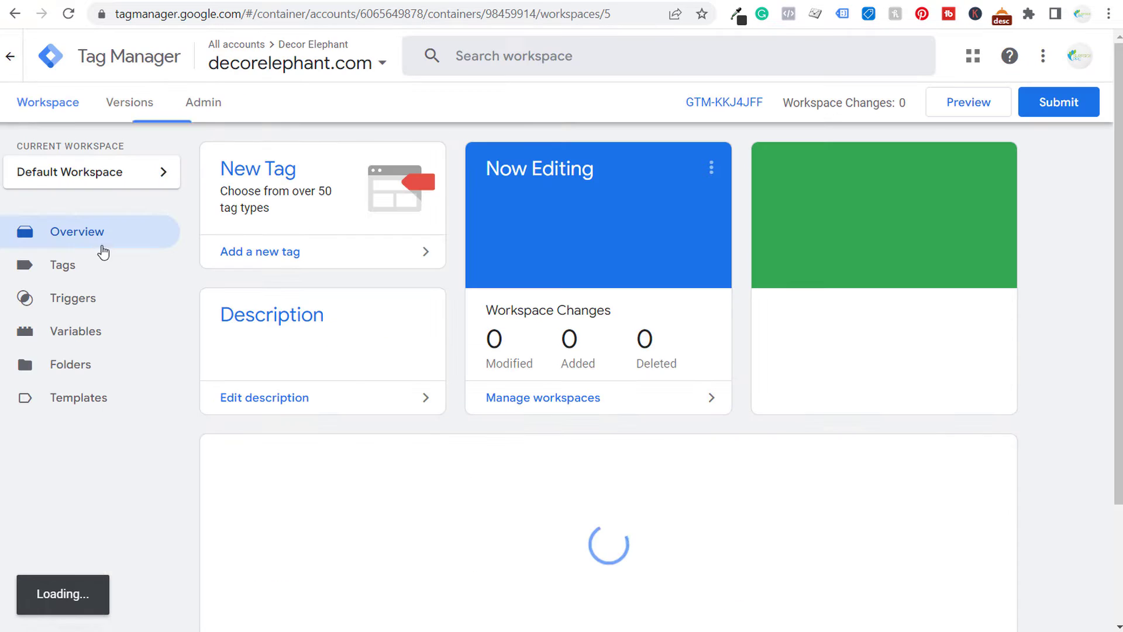
click(221, 110)
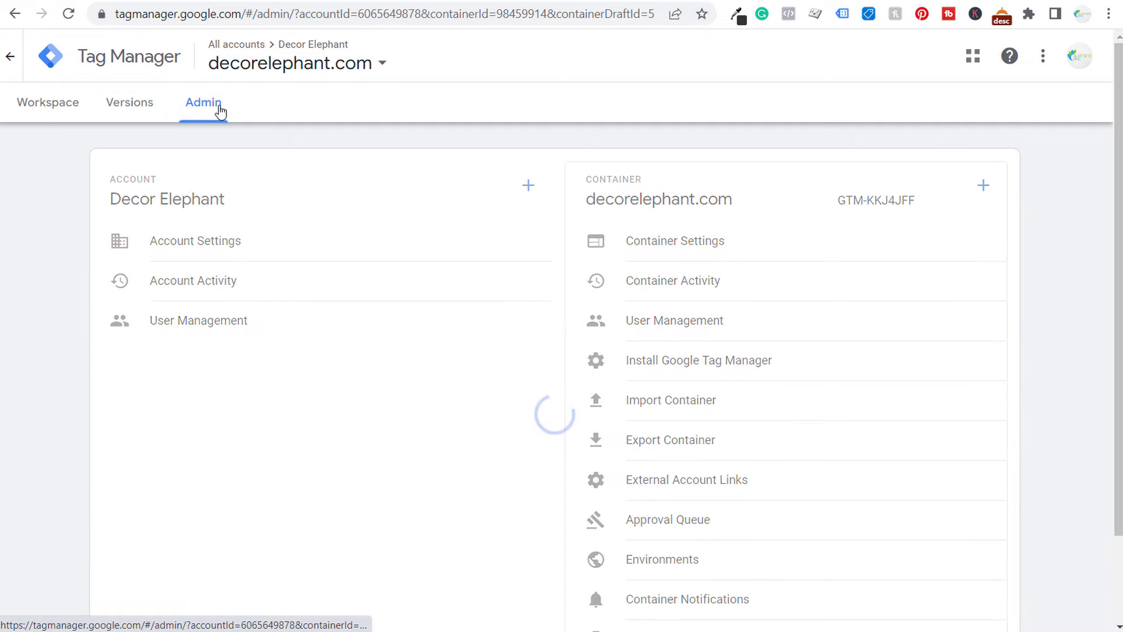
click(707, 368)
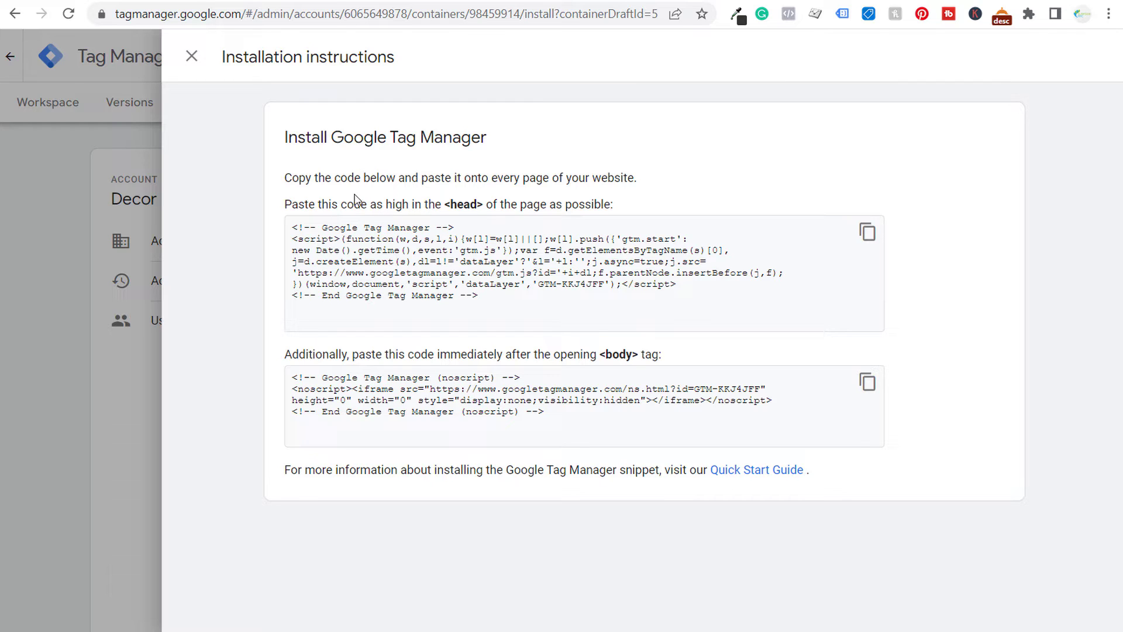
drag(368, 205, 573, 208)
click(579, 209)
drag(336, 355, 569, 356)
click(573, 346)
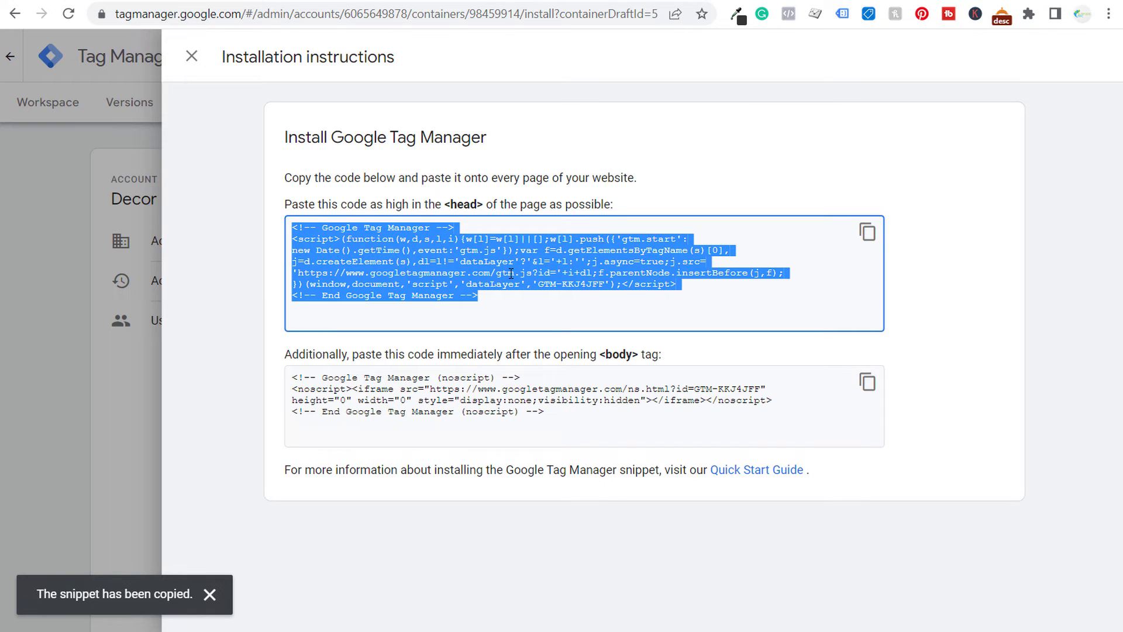
Open the current Shopify theme's code and place the GTM head snippet inside theme.liquid's <head>.
click(795, 0)
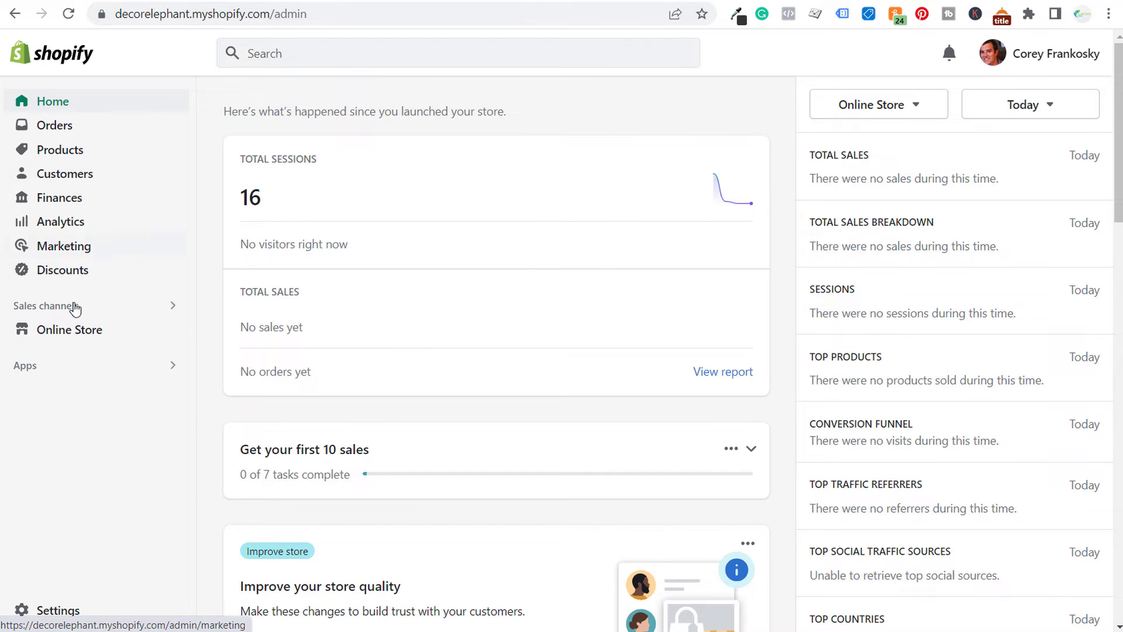
click(89, 331)
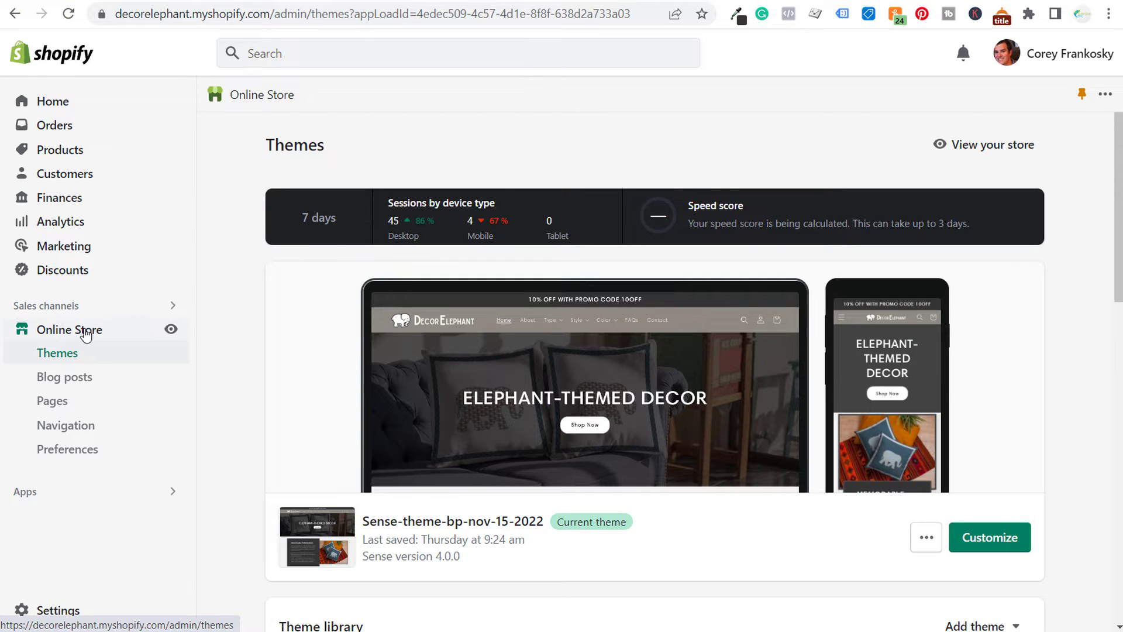
scroll(259, 227, down, 2)
scroll(260, 226, down, 2)
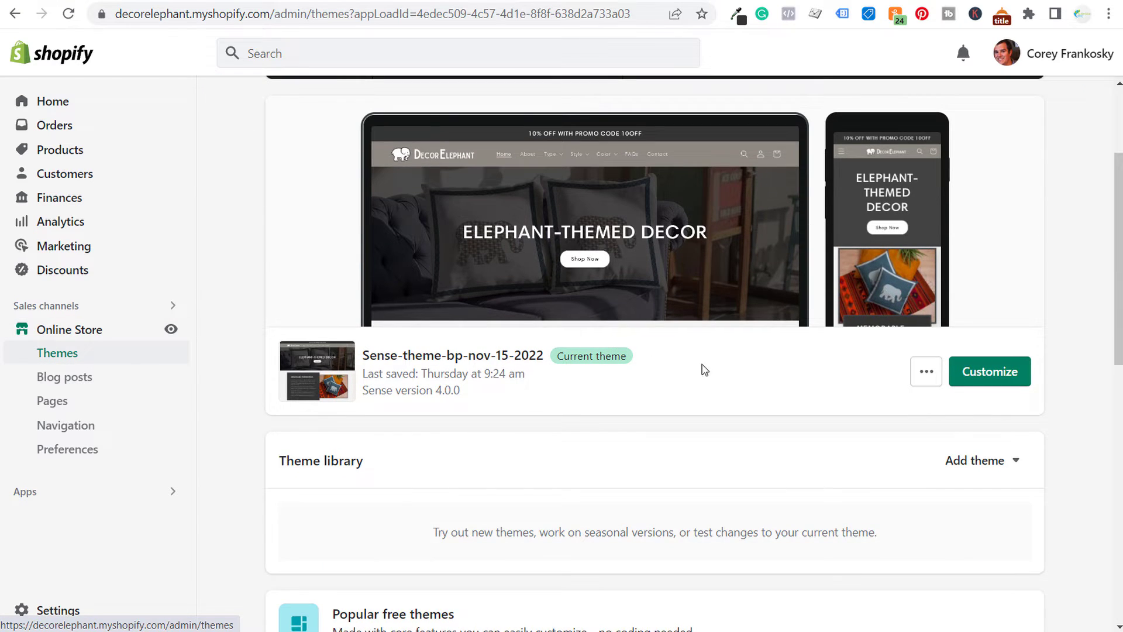
click(924, 375)
click(863, 304)
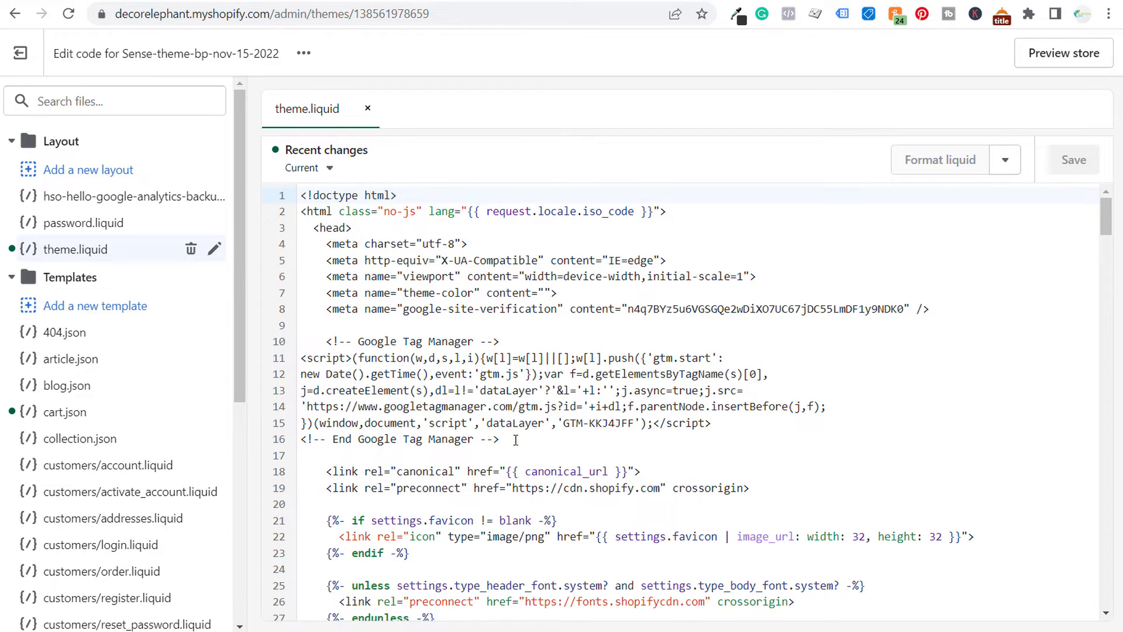
drag(516, 440, 328, 346)
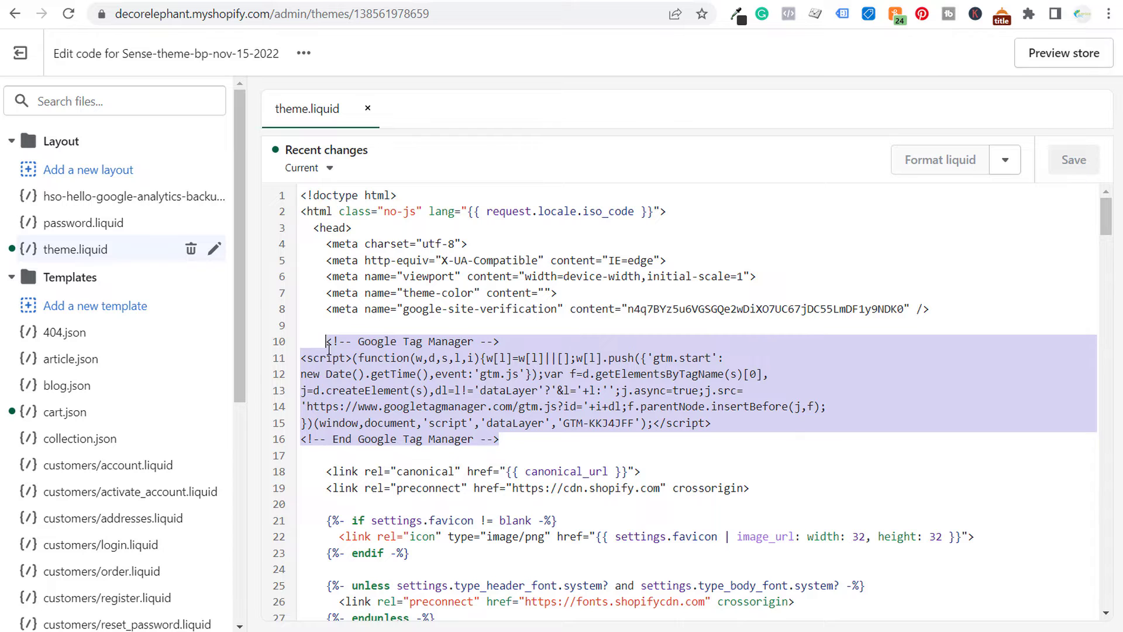
click(475, 390)
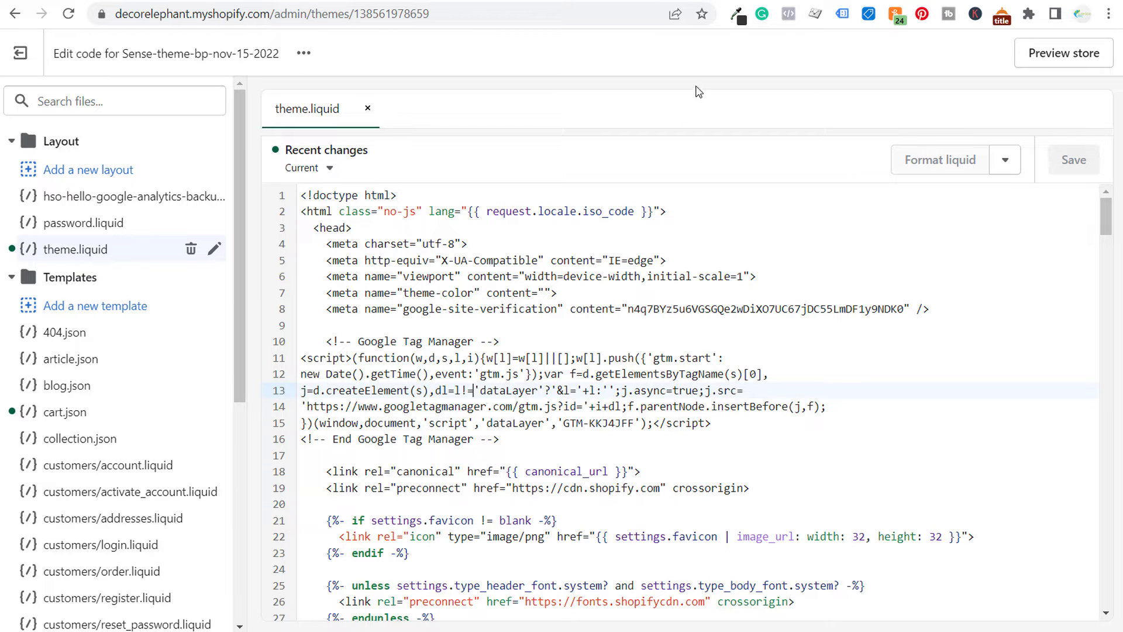
Copy the Tag Manager noscript body snippet from the installation instructions.
click(848, 1)
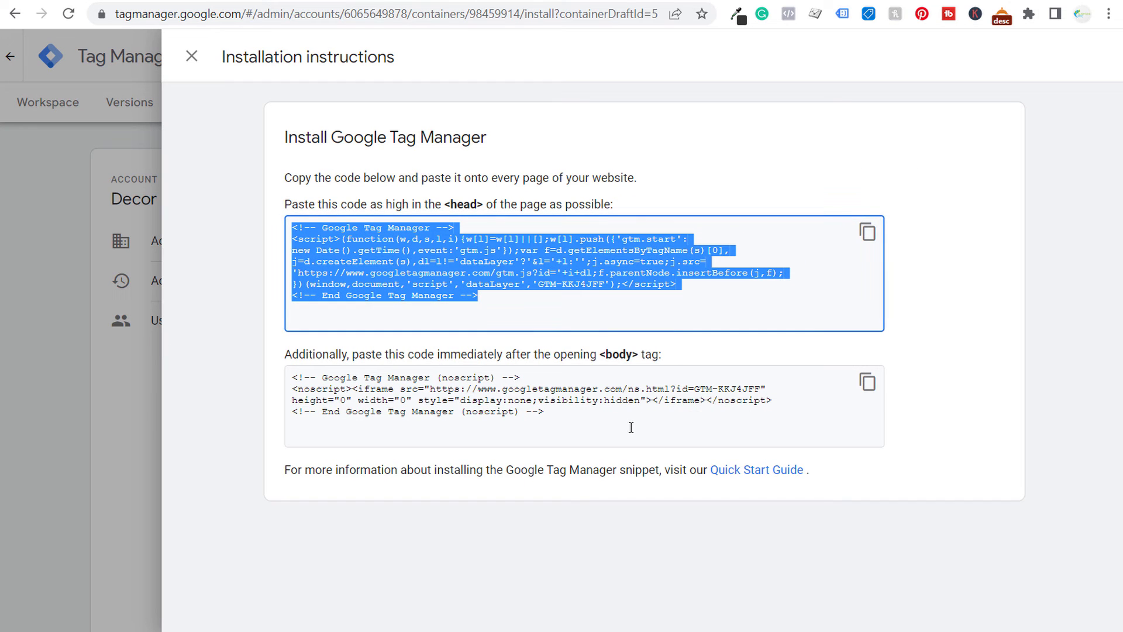
drag(323, 358, 594, 361)
click(609, 360)
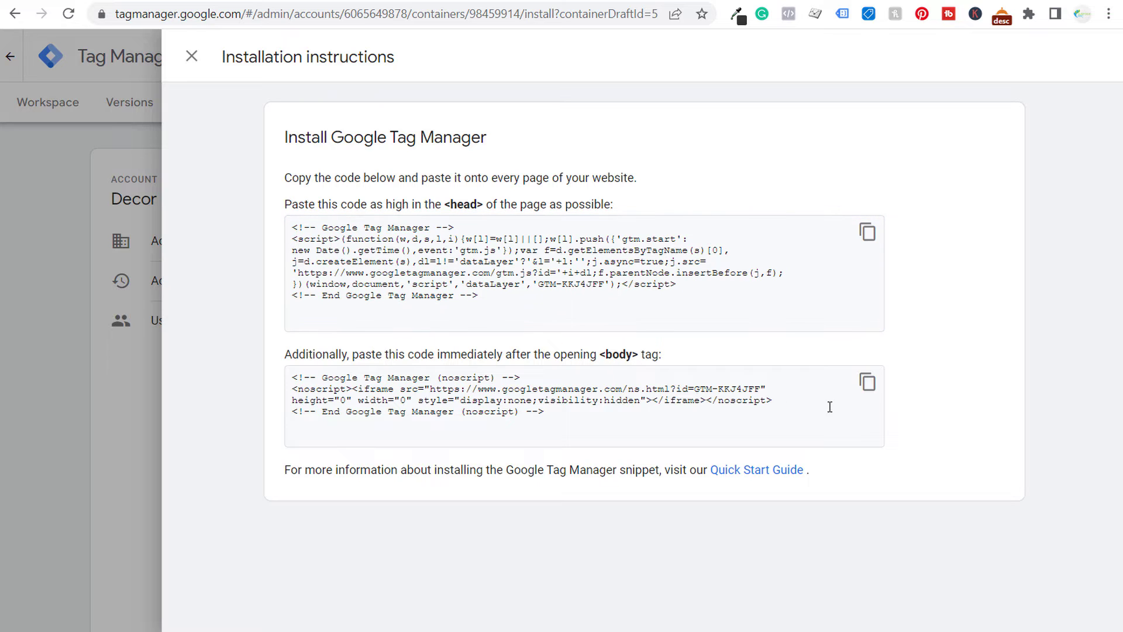
click(867, 383)
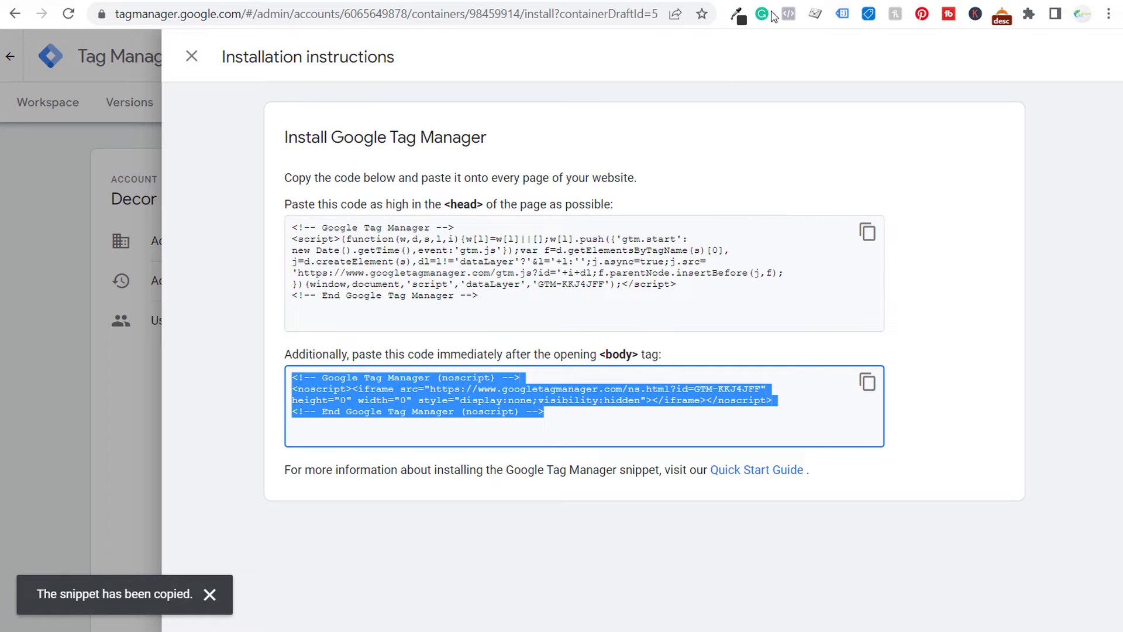
key(ctrl+Tab)
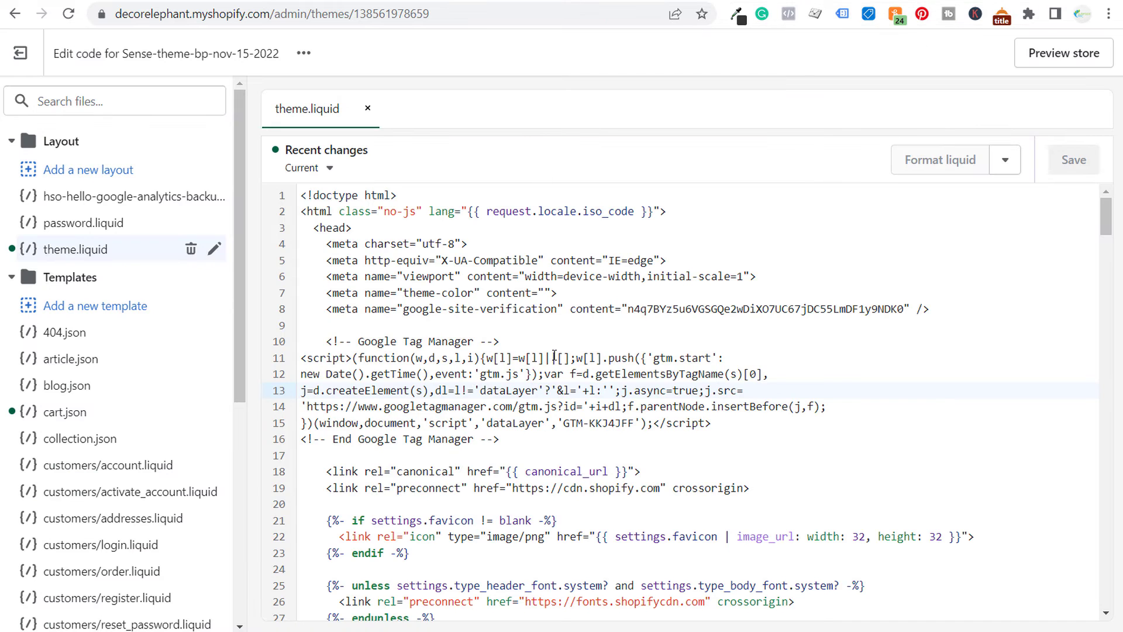
Search theme.liquid for '<b' to locate the opening body tag.
scroll(550, 361, down, 4)
key(ctrl+f)
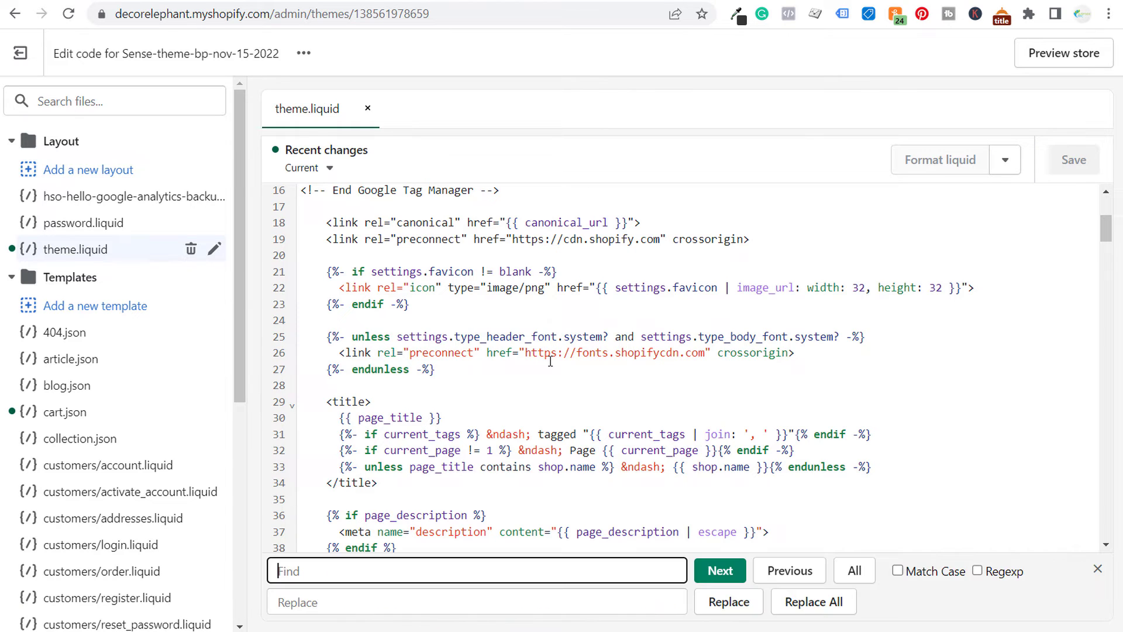
text(<body)
key(Return)
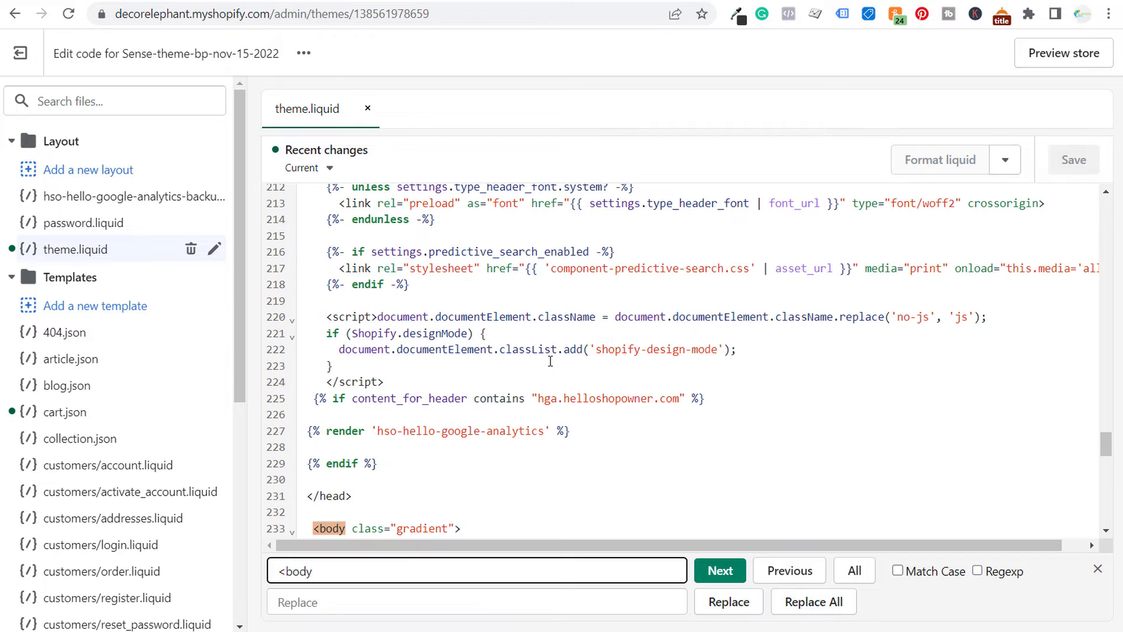
drag(336, 569, 256, 563)
click(404, 465)
Insert the noscript snippet right after <body class="gradient"> and check the pasted block.
scroll(359, 463, down, 2)
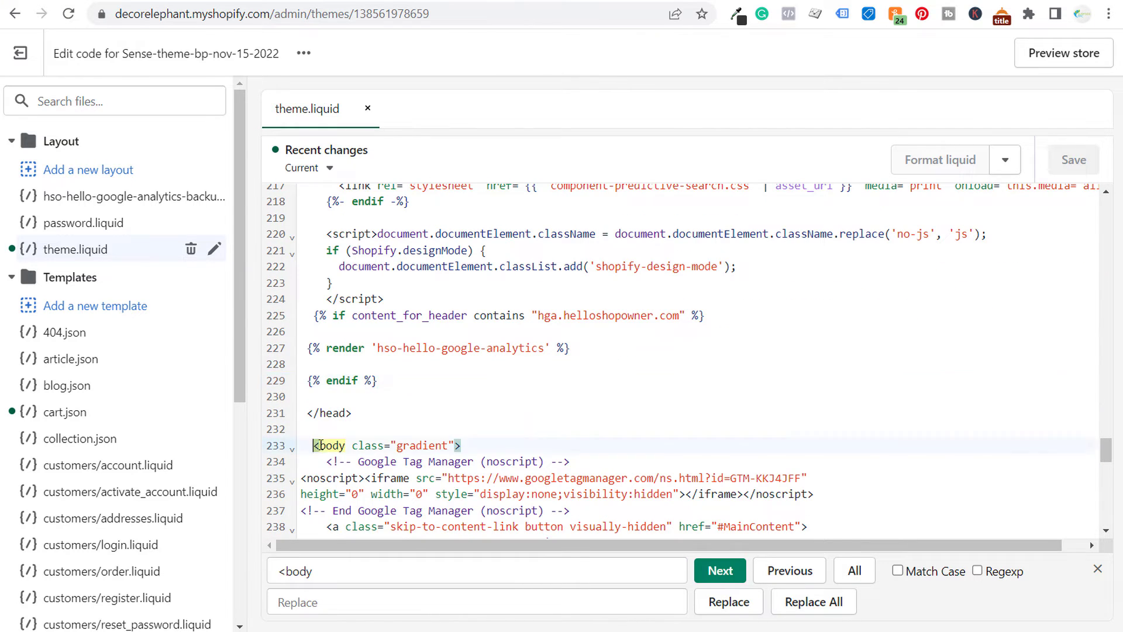
drag(314, 446, 473, 440)
click(490, 417)
scroll(358, 382, down, 2)
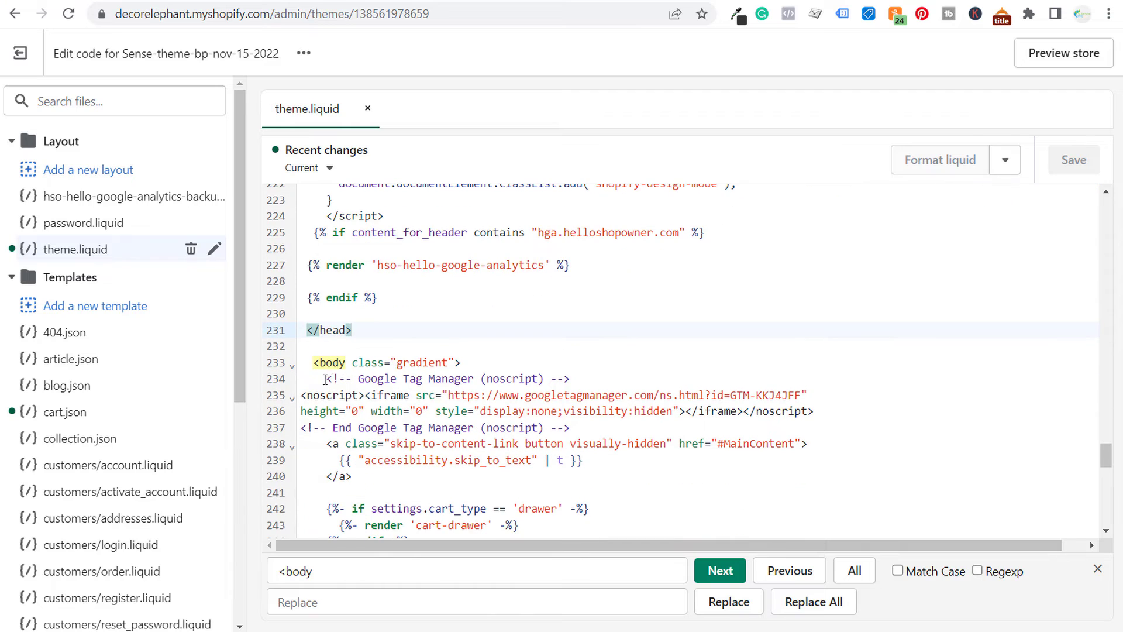
drag(325, 379, 609, 426)
click(636, 420)
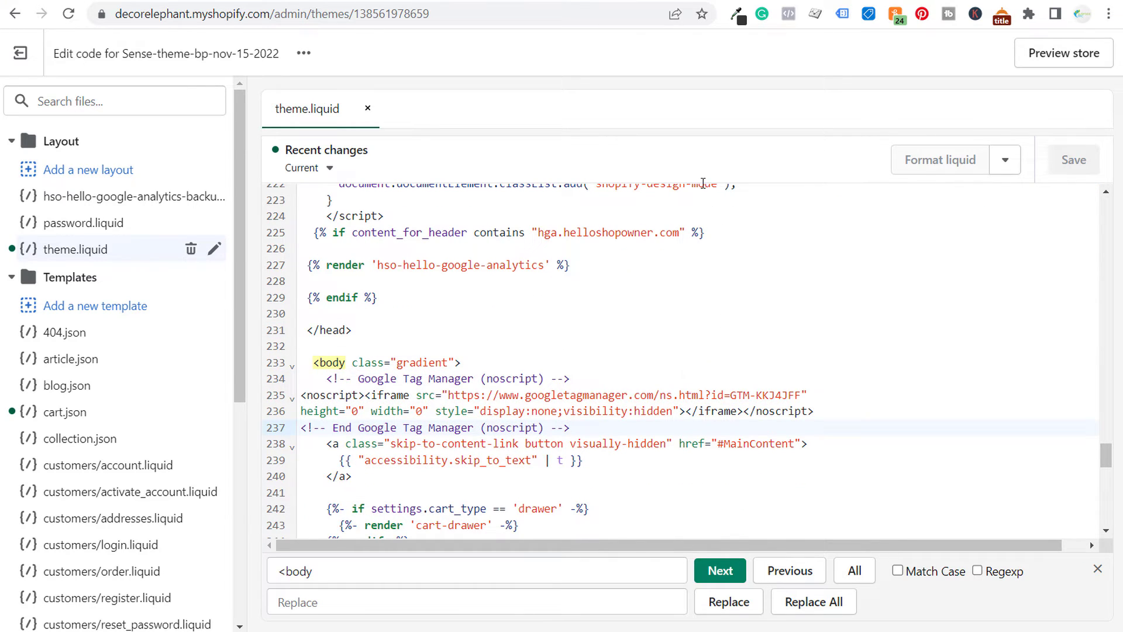
click(841, 2)
Confirm the Tag Manager workspace has nothing to publish, then close samplewebsite.com's Verify ownership dialog.
click(190, 56)
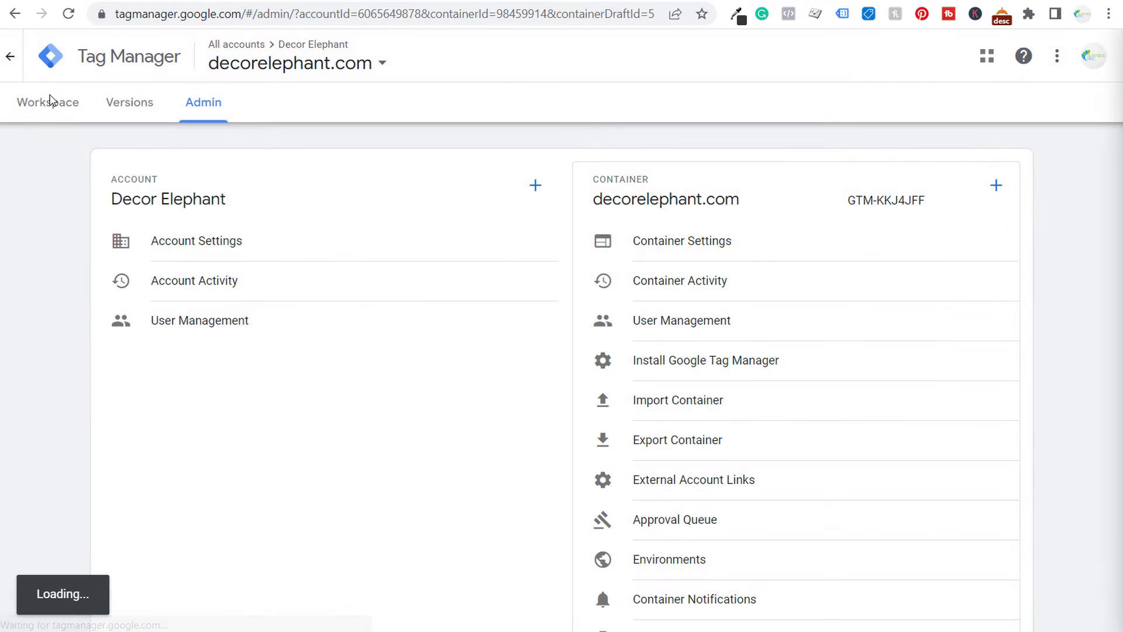
click(50, 102)
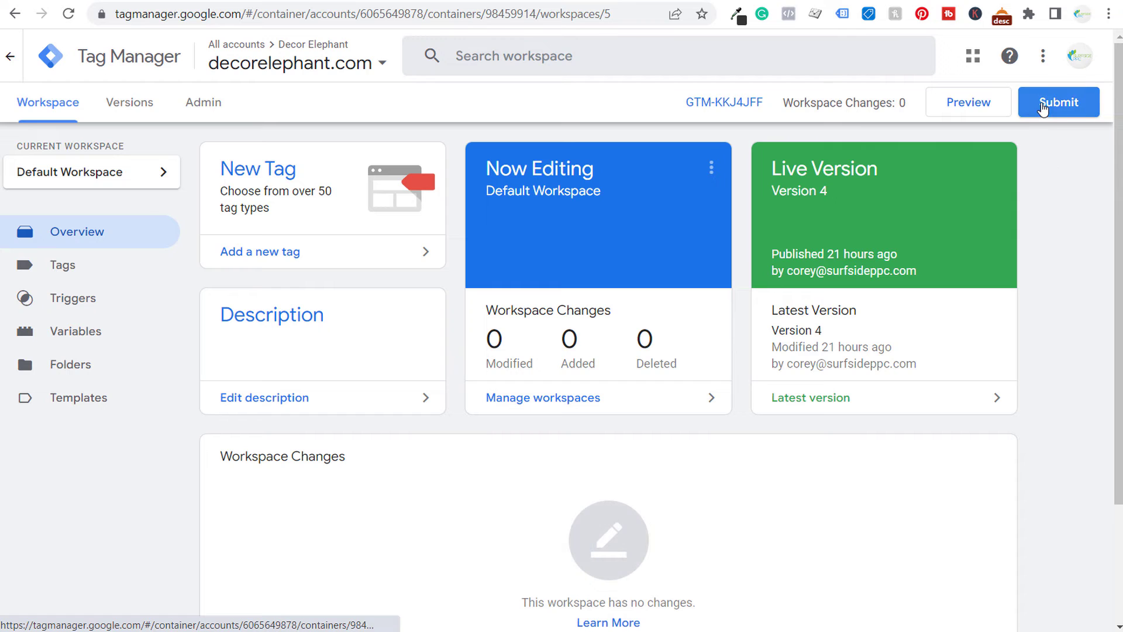
click(1053, 103)
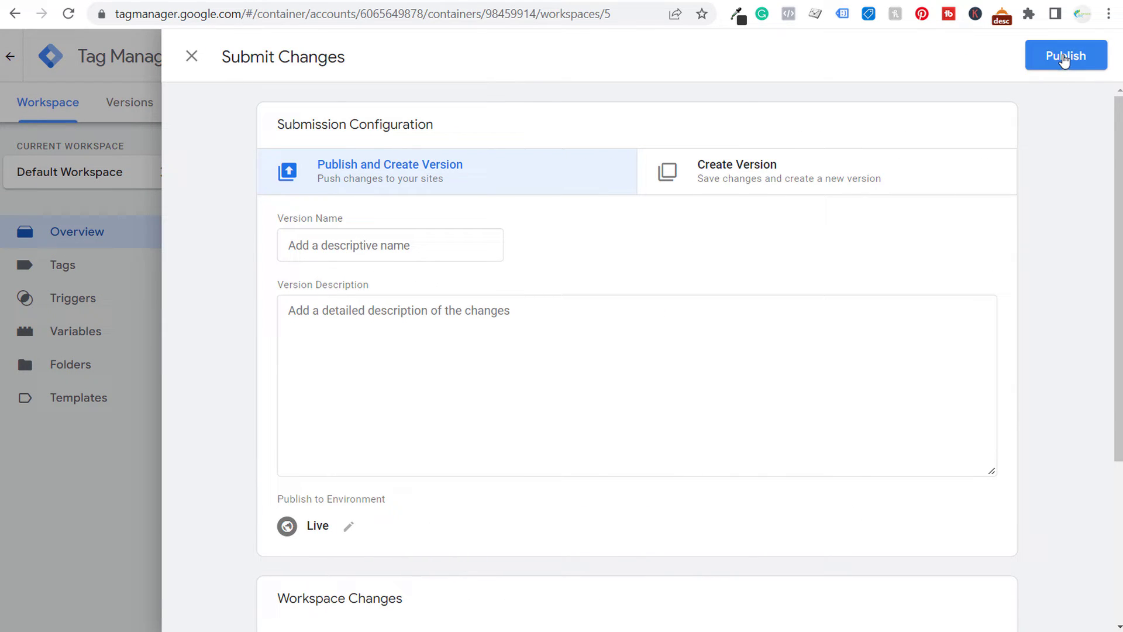
click(193, 57)
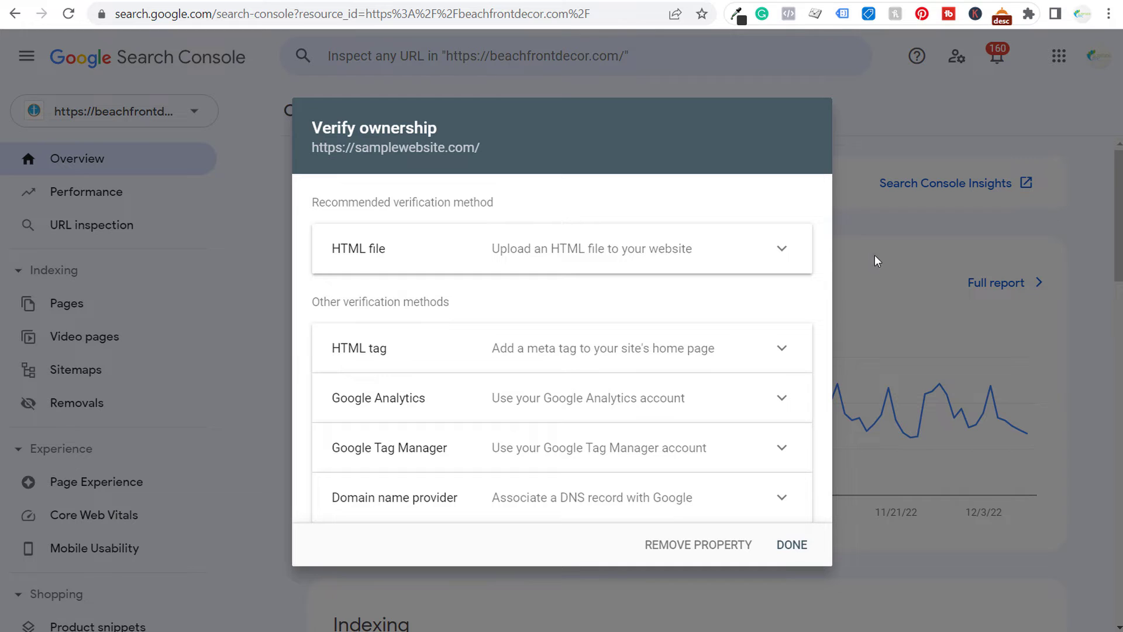
click(793, 547)
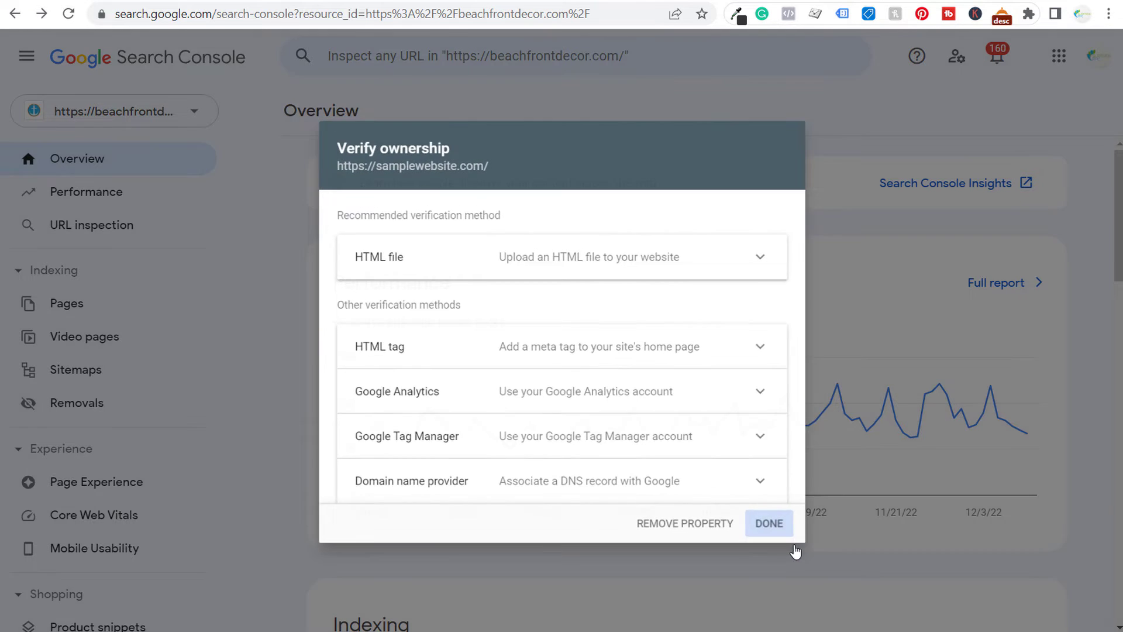
click(183, 109)
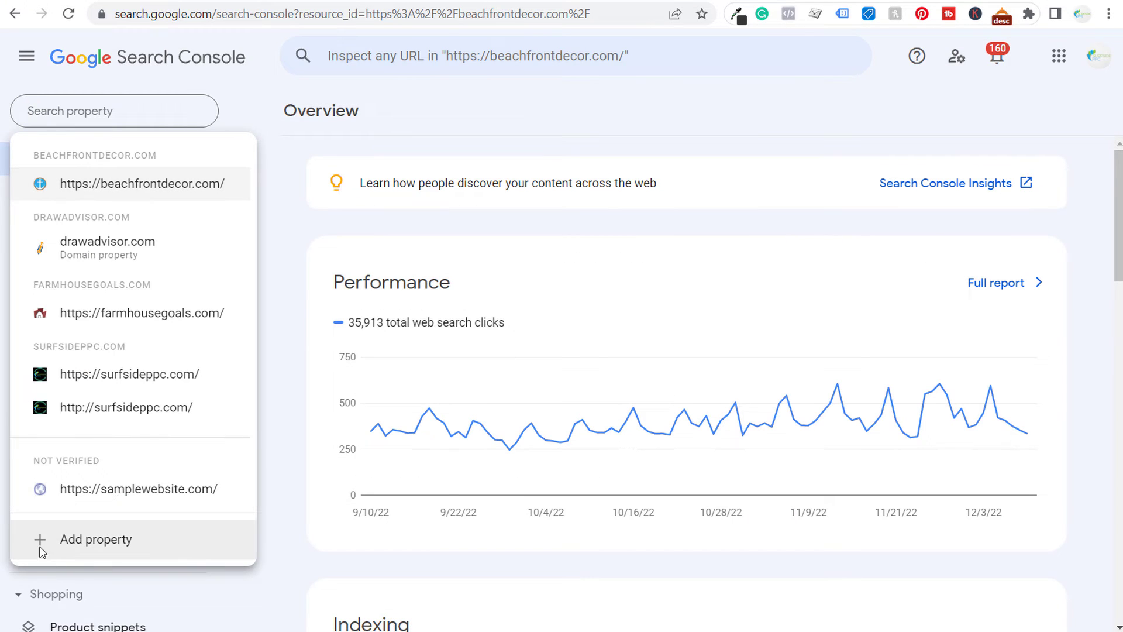
click(64, 544)
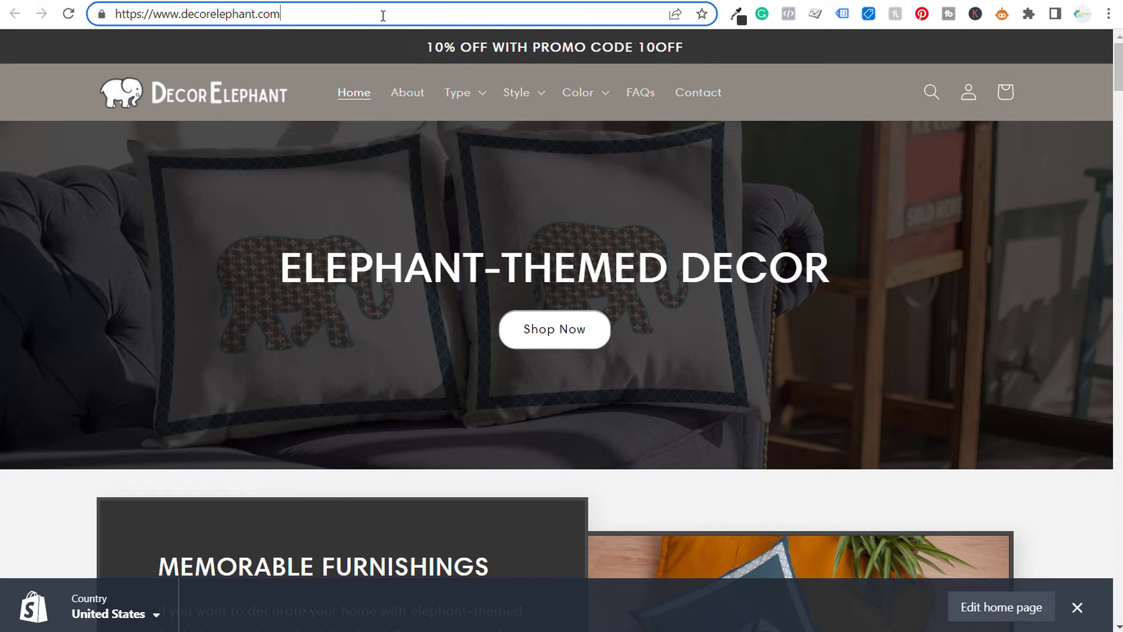
click(383, 16)
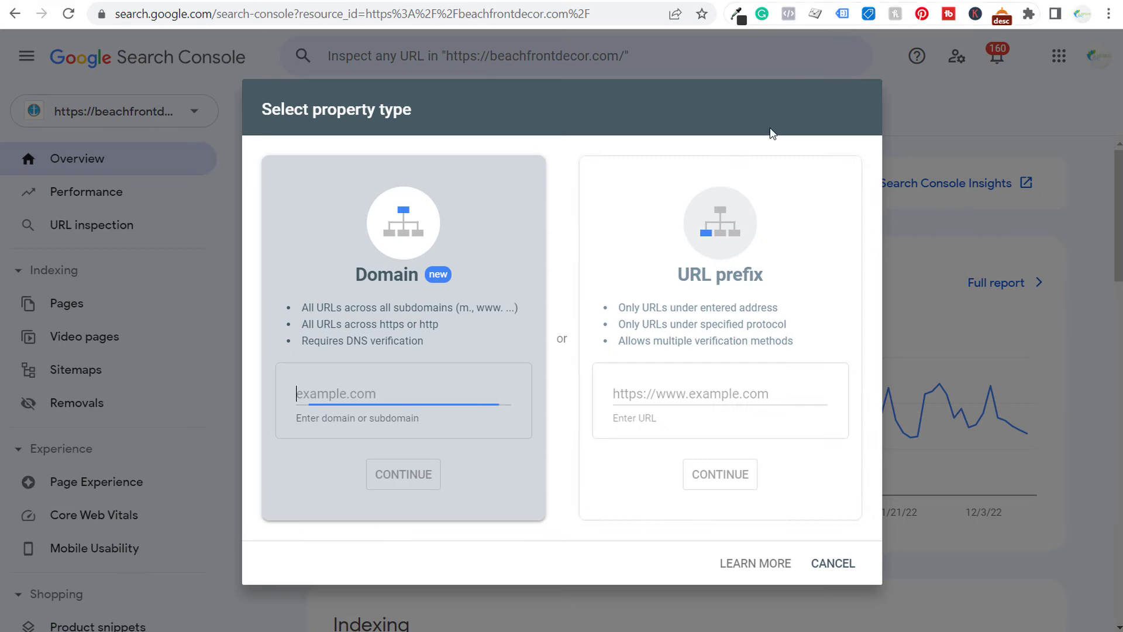
click(663, 397)
key(ctrl+v)
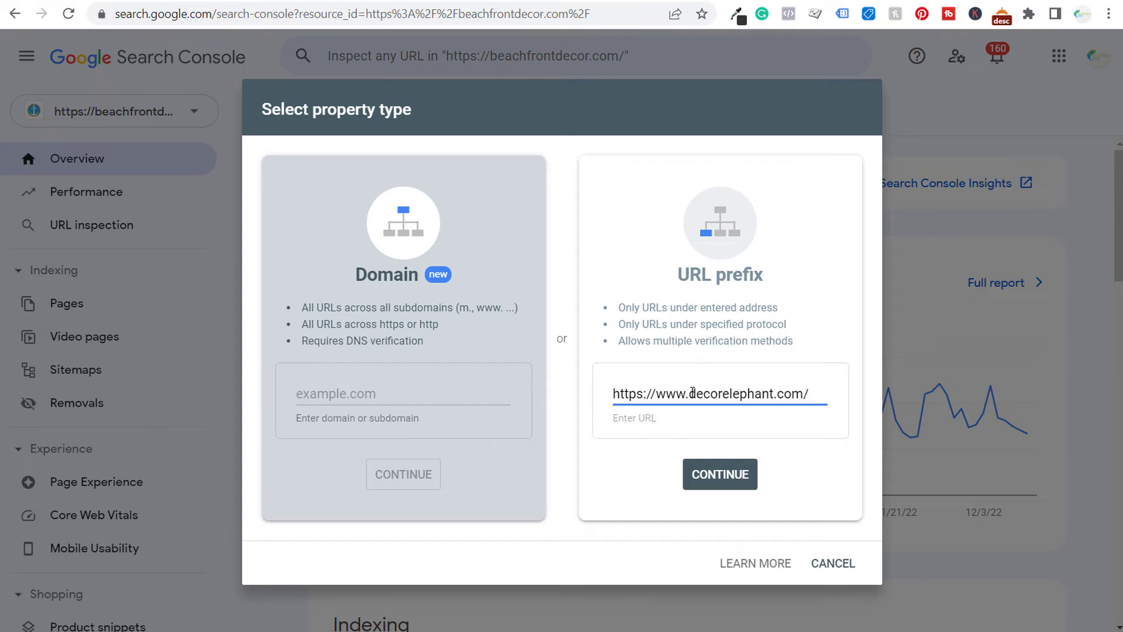
drag(687, 392, 660, 390)
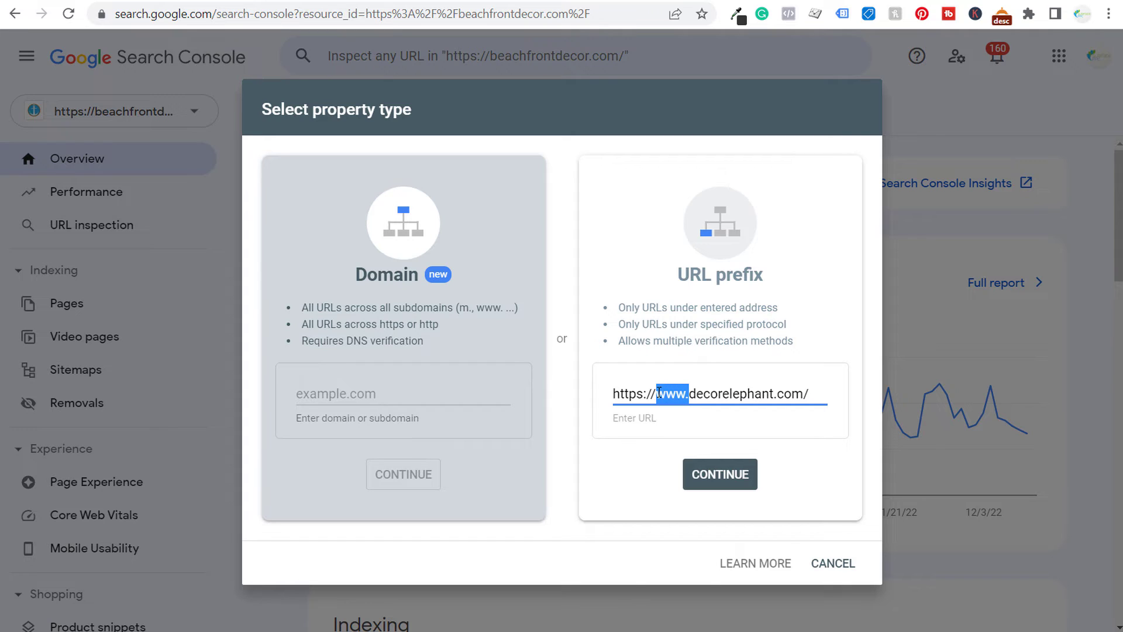
key(BackSpace)
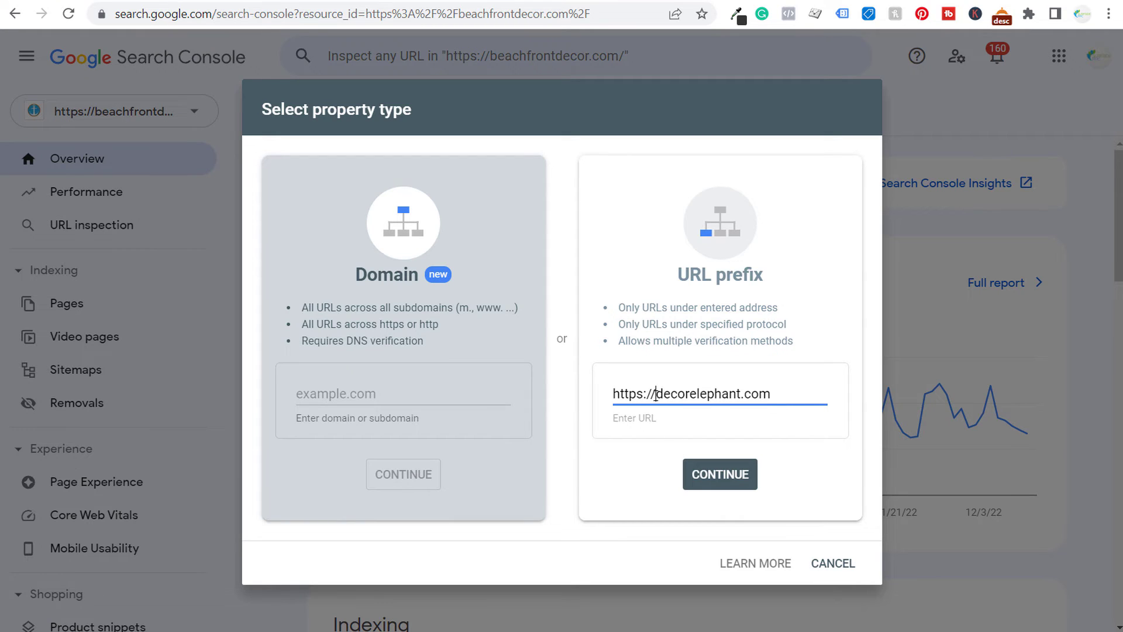
click(656, 396)
text(www.)
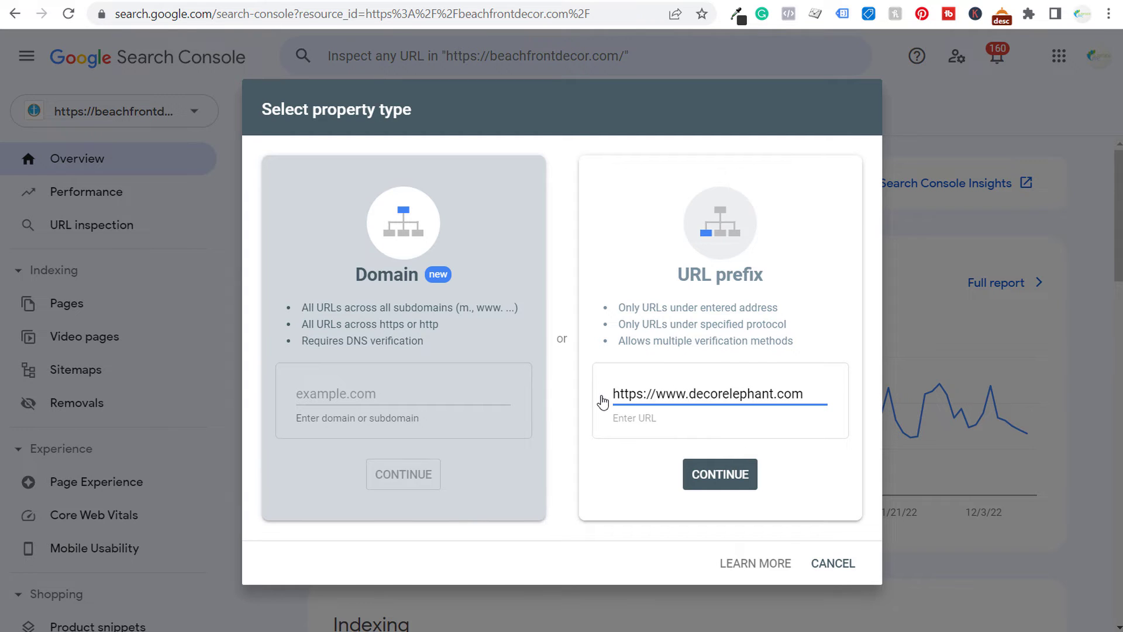
drag(612, 393, 840, 396)
click(778, 389)
Submit the decorelephant.com URL-prefix property and see it auto-verified by HTML tag and Google Tag Manager.
click(722, 480)
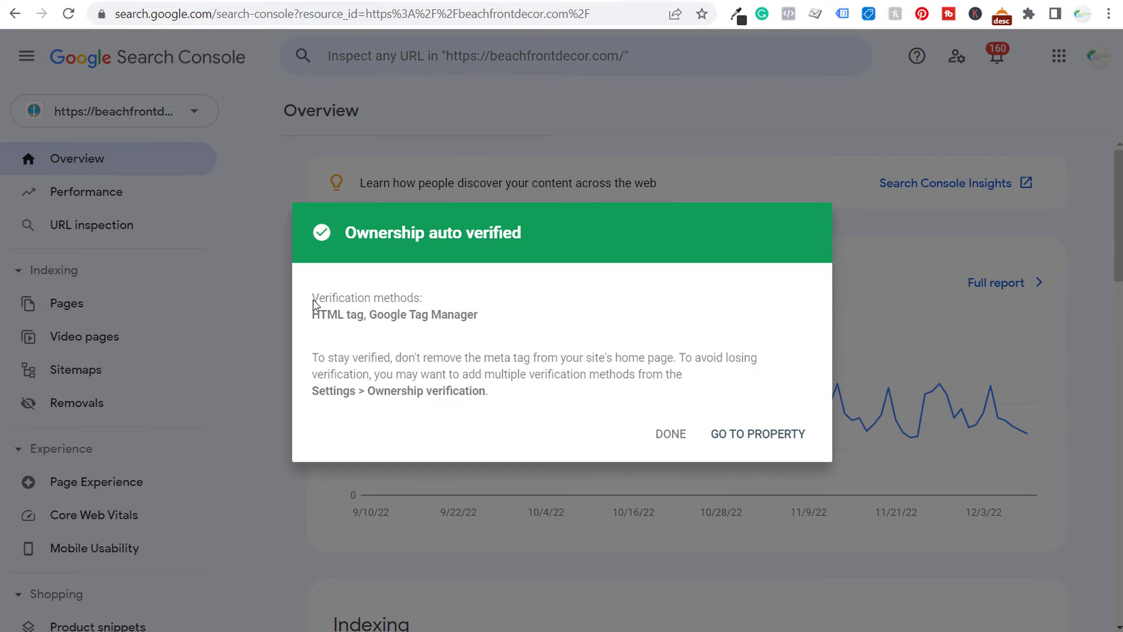
drag(313, 300, 503, 322)
click(536, 323)
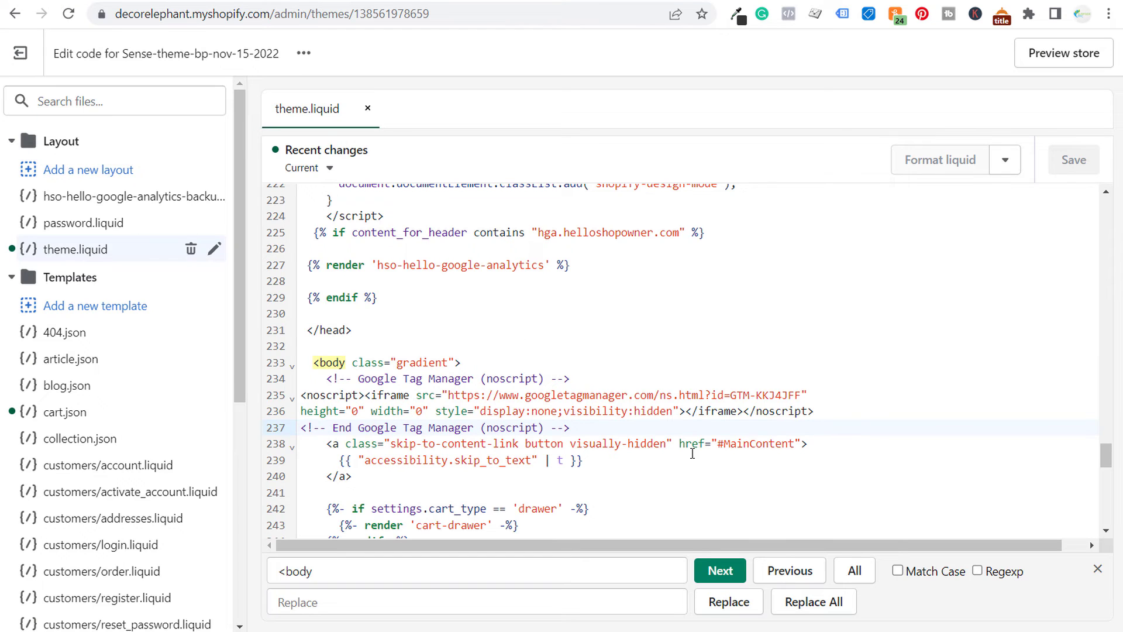
click(733, 350)
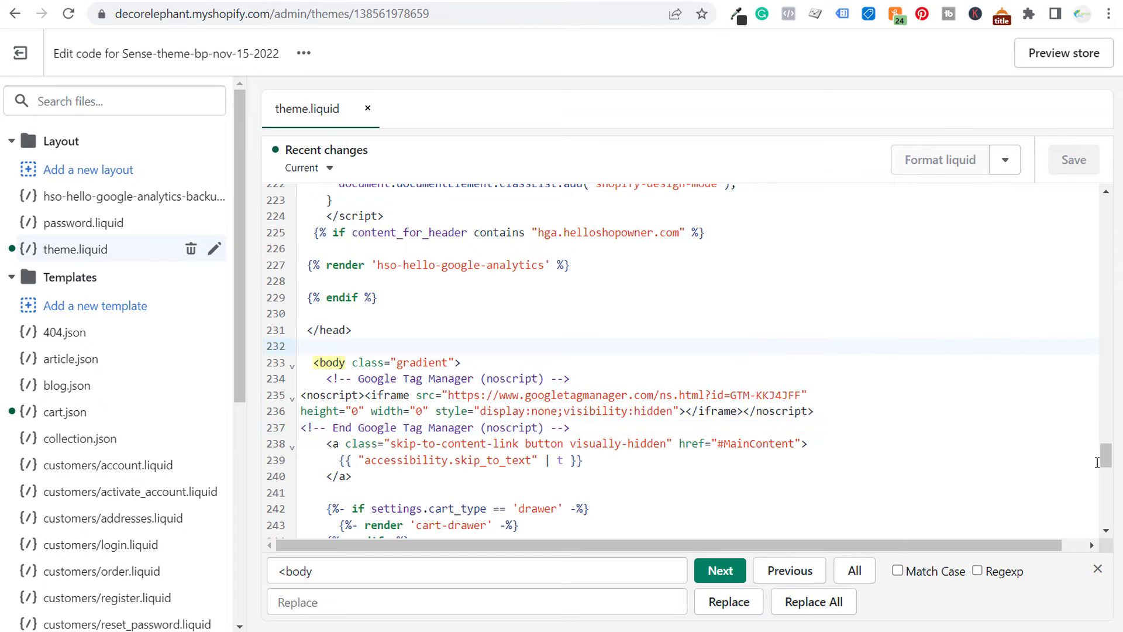
drag(1106, 461, 1105, 211)
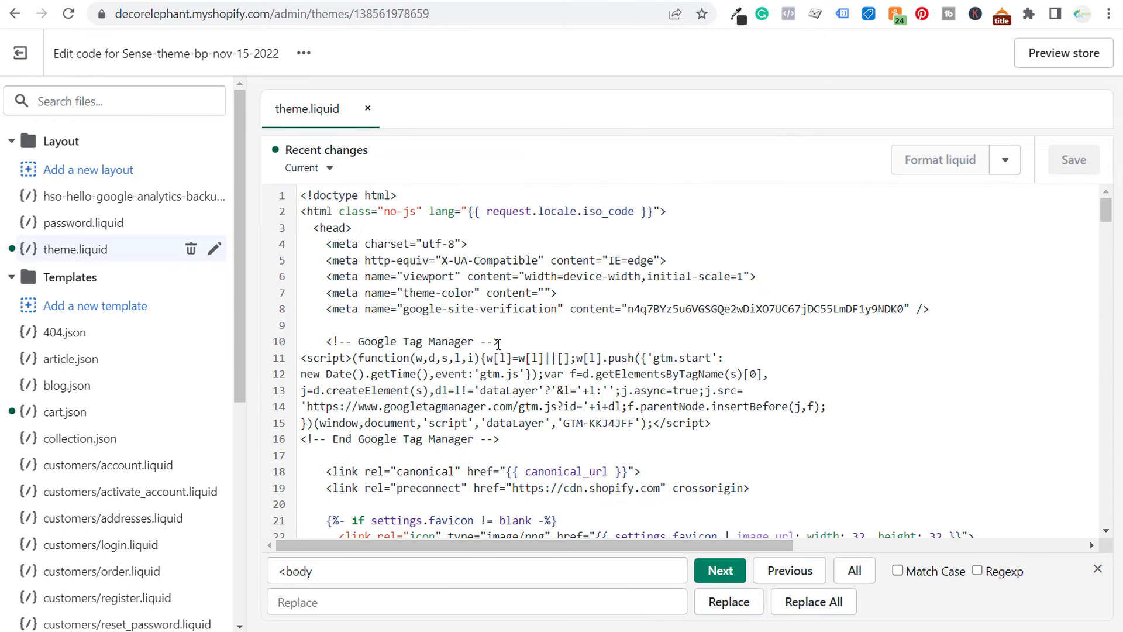
drag(328, 306, 942, 305)
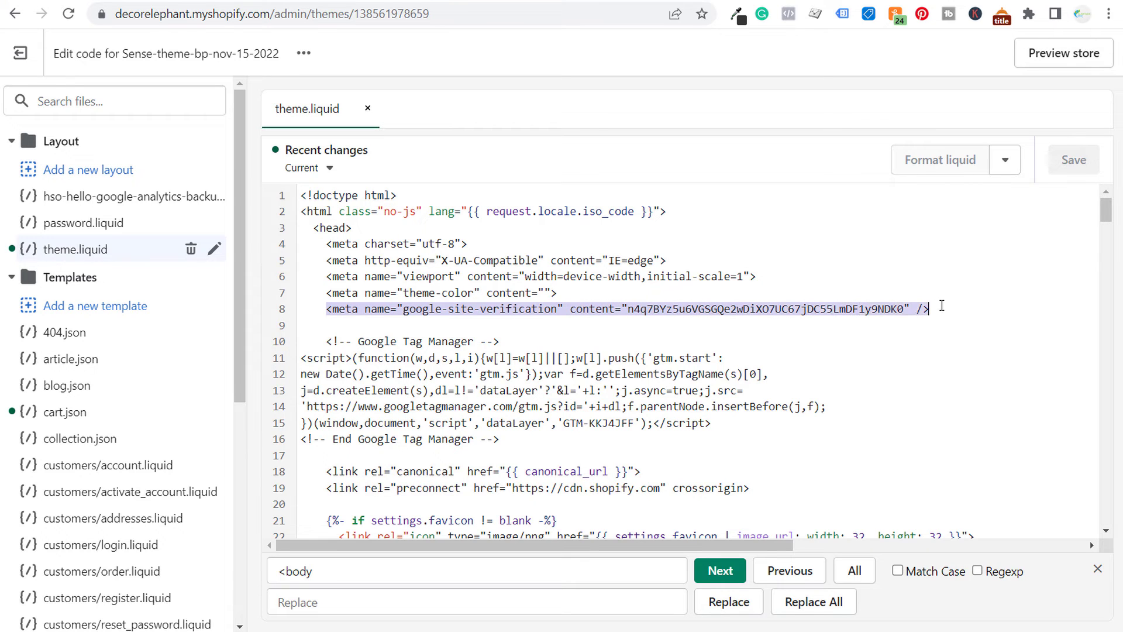
click(978, 315)
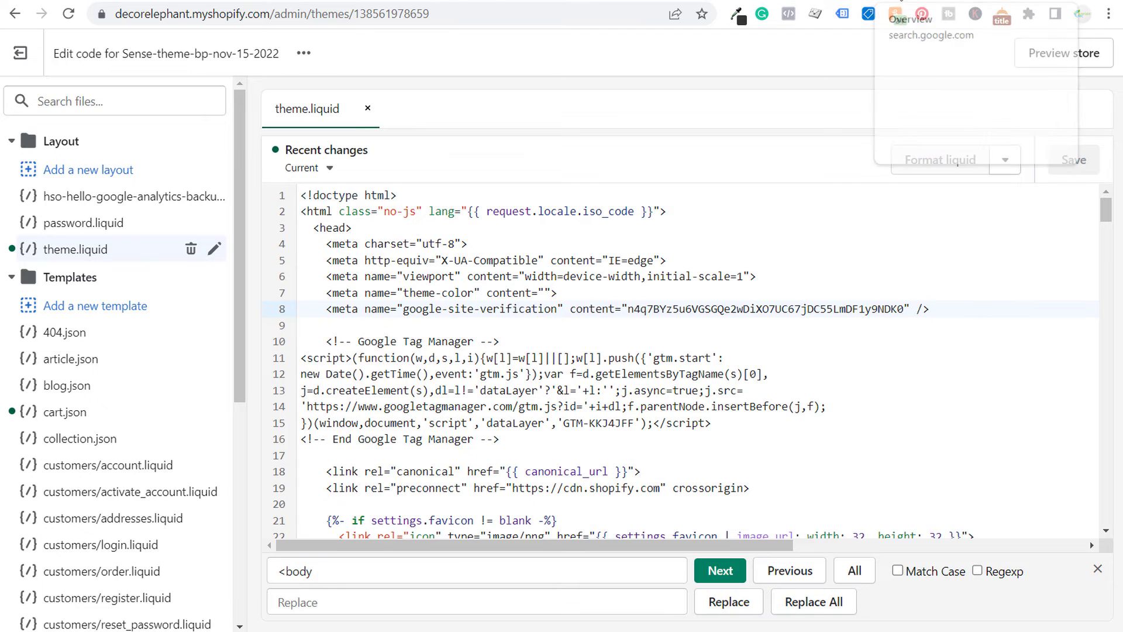
click(912, 1)
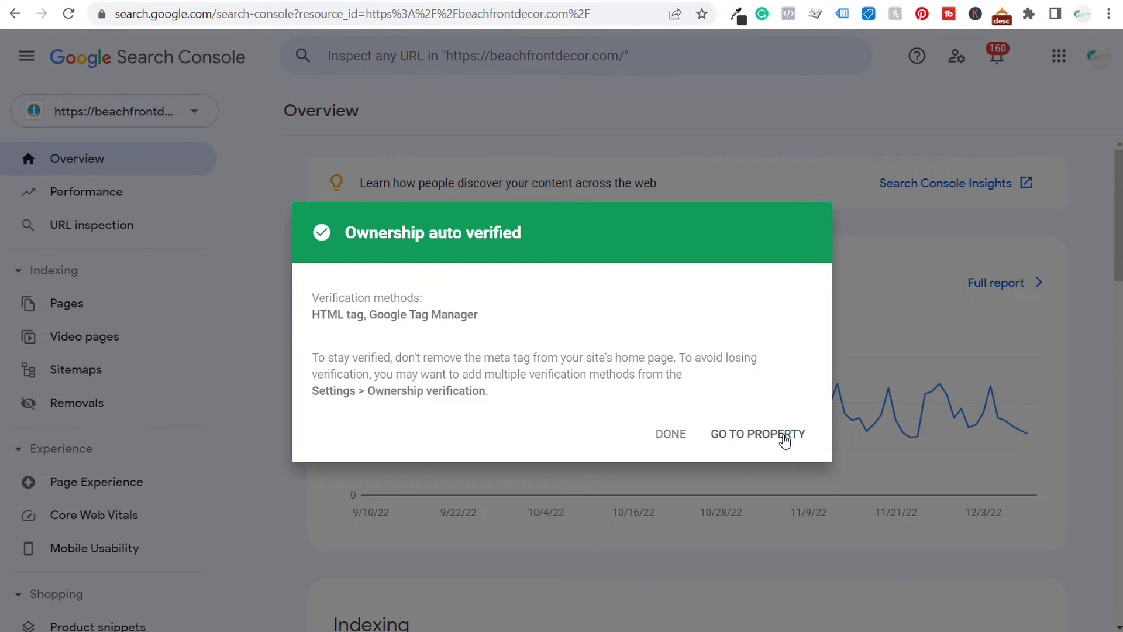
Go to the new decorelephant.com property and open its Settings page.
click(784, 436)
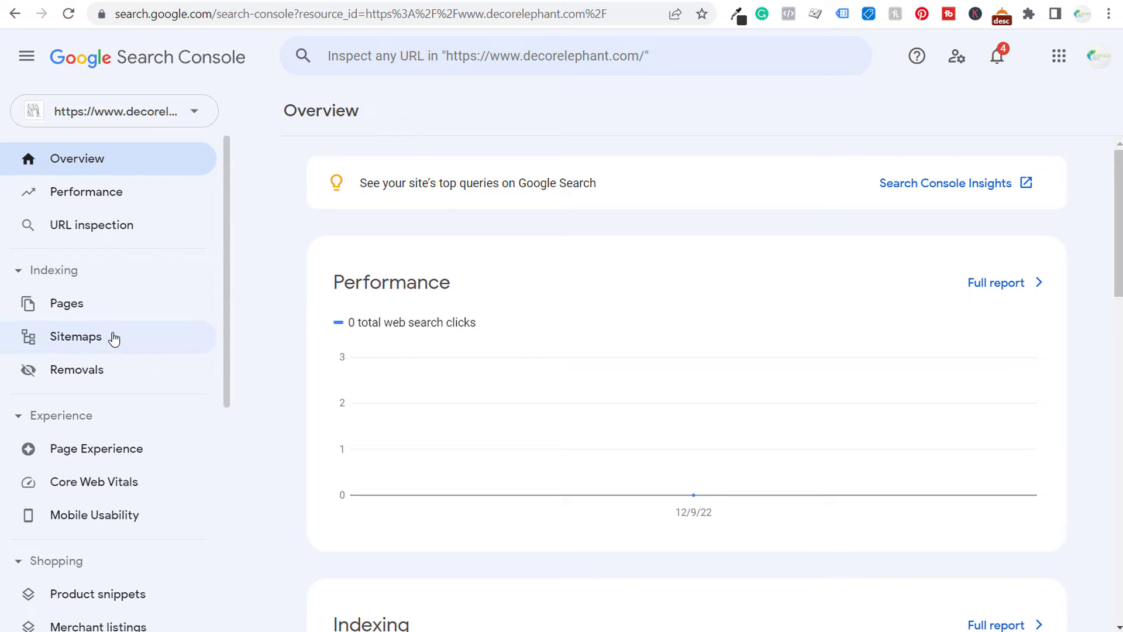
scroll(109, 318, down, 7)
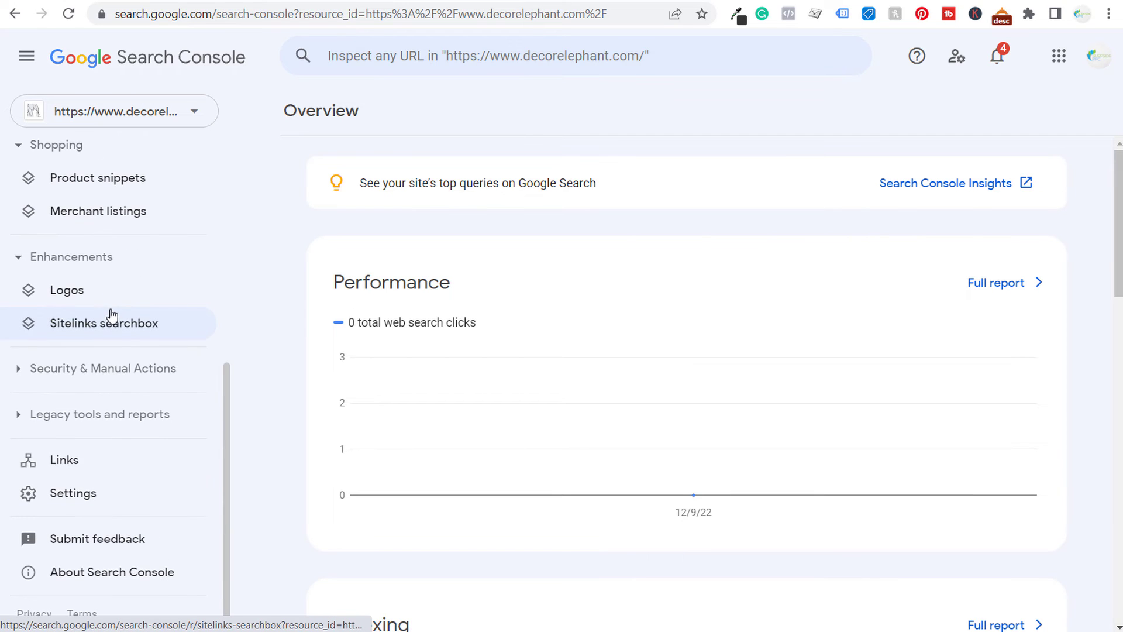
click(77, 498)
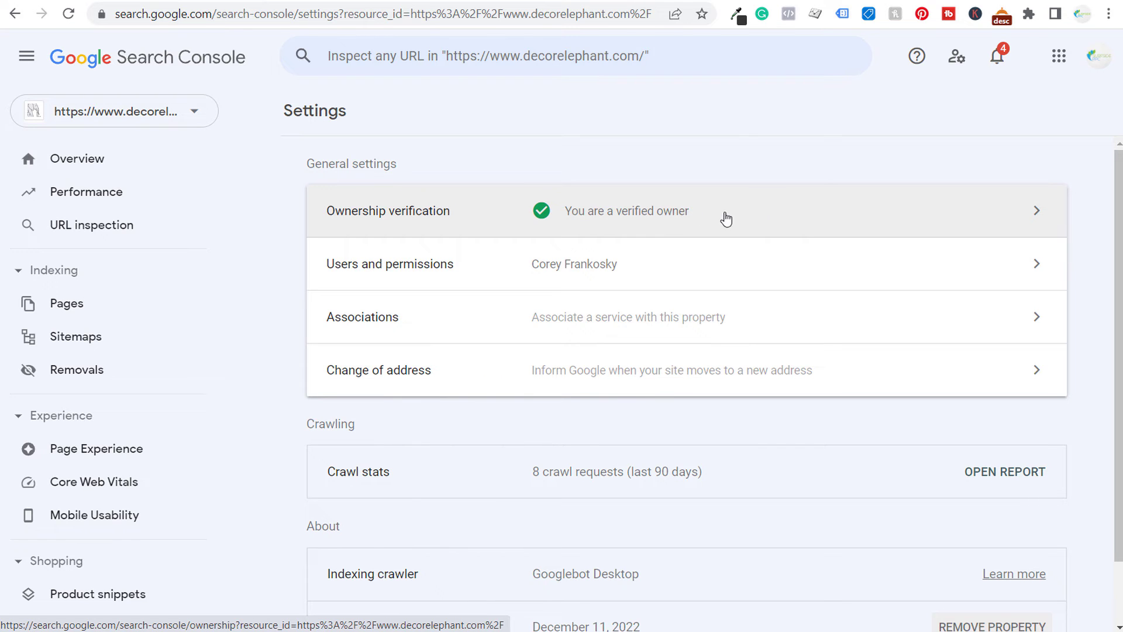
Confirm HTML tag and Google Tag Manager are verified under Ownership verification, then return to Shopify's theme code.
click(783, 214)
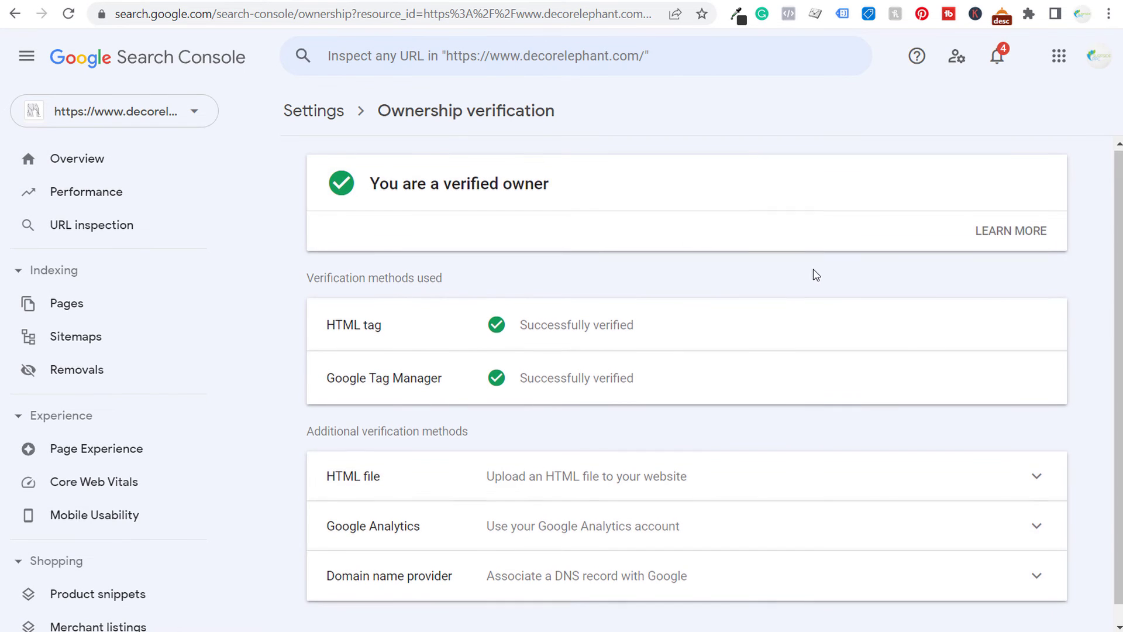
scroll(813, 271, down, 1)
drag(315, 412, 562, 412)
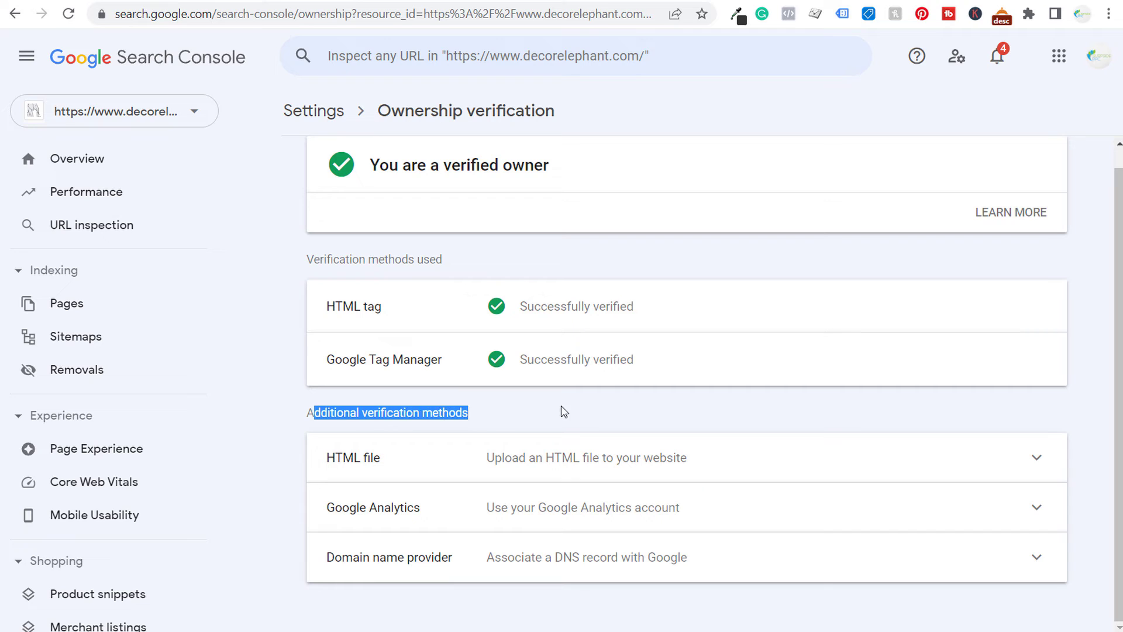
click(570, 414)
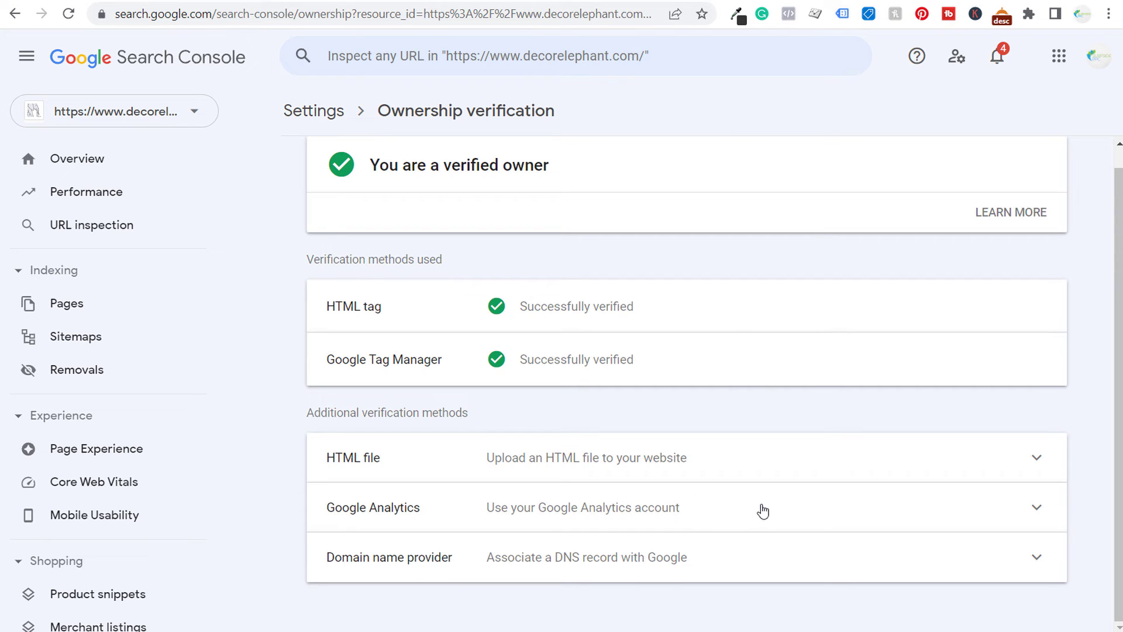
click(797, 1)
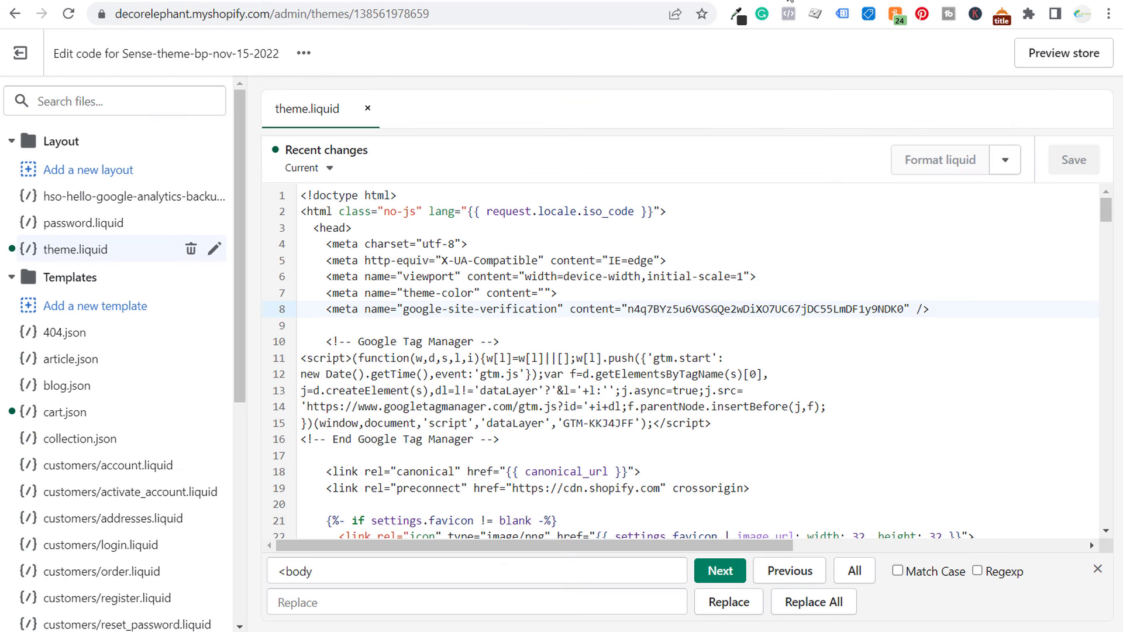
Leave the theme code editor, review the Google Analytics store preferences, and return to Search Console.
click(29, 59)
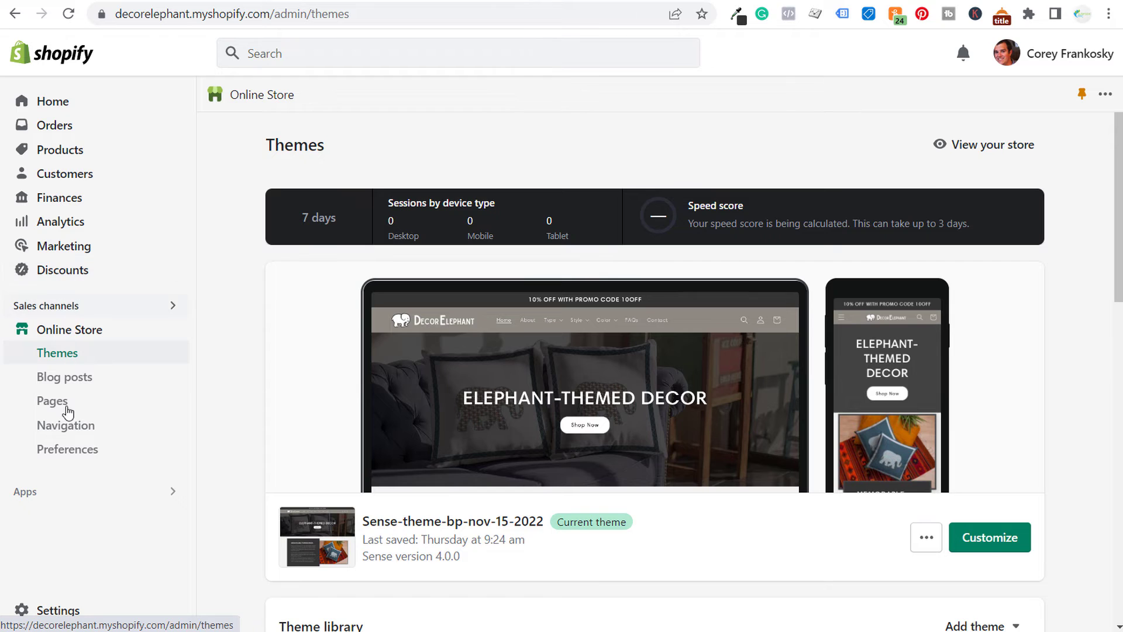
click(67, 451)
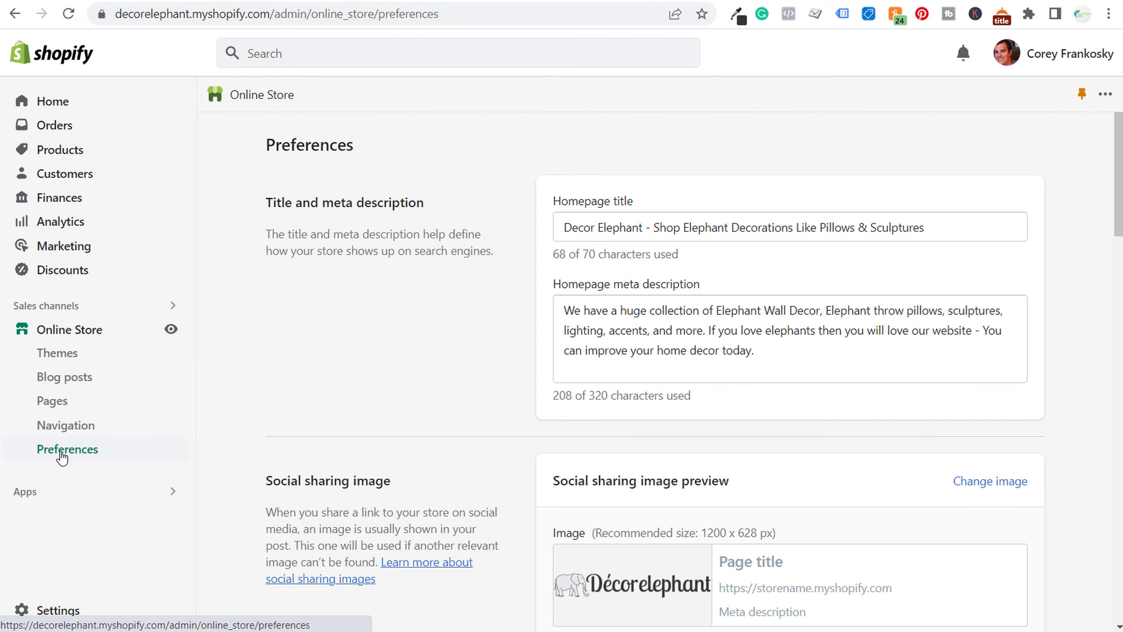
scroll(483, 269, down, 7)
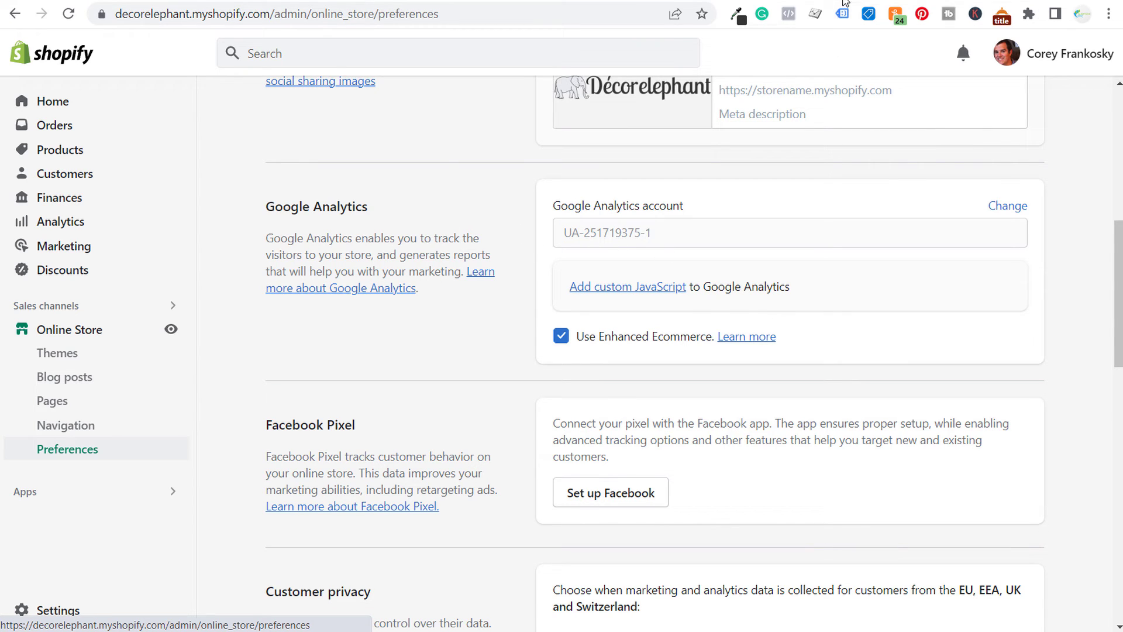
click(875, 2)
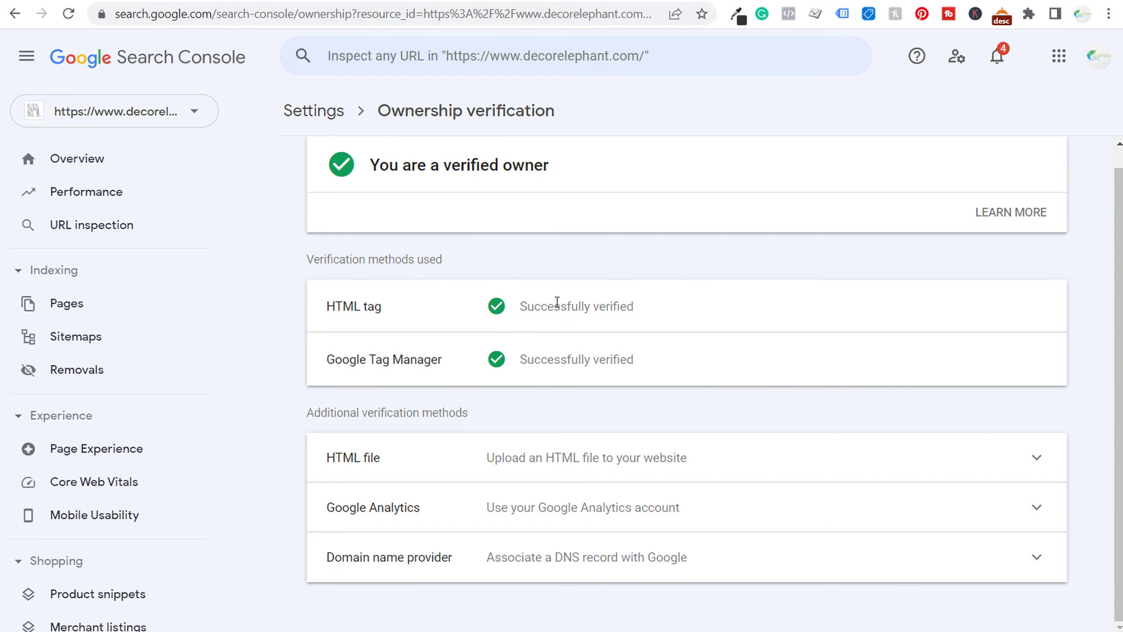
scroll(382, 256, up, 1)
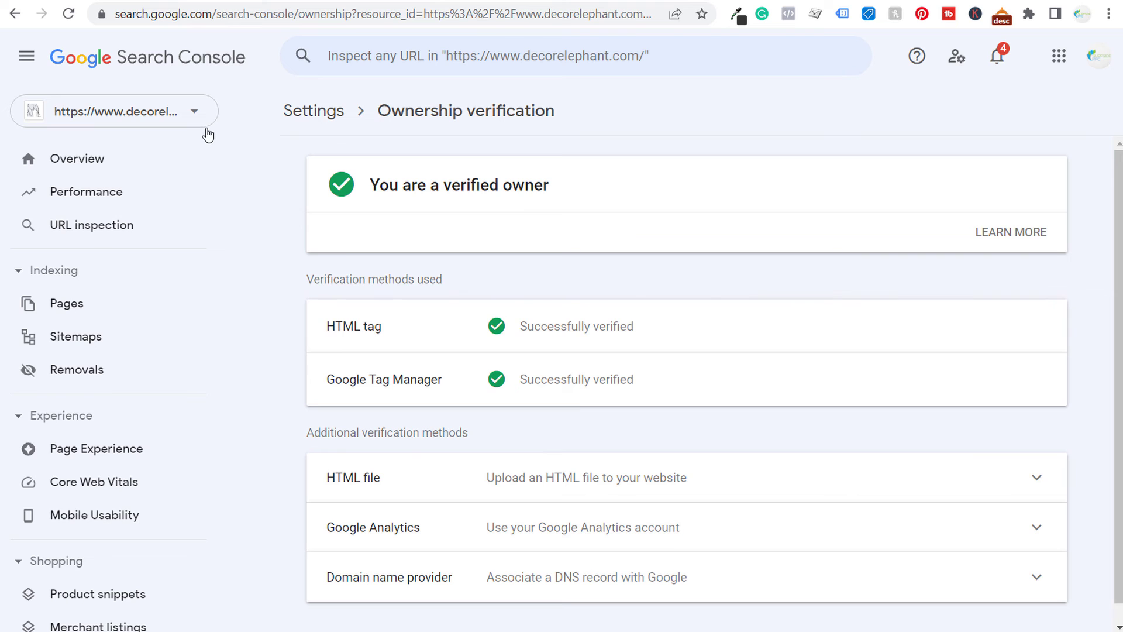
click(194, 112)
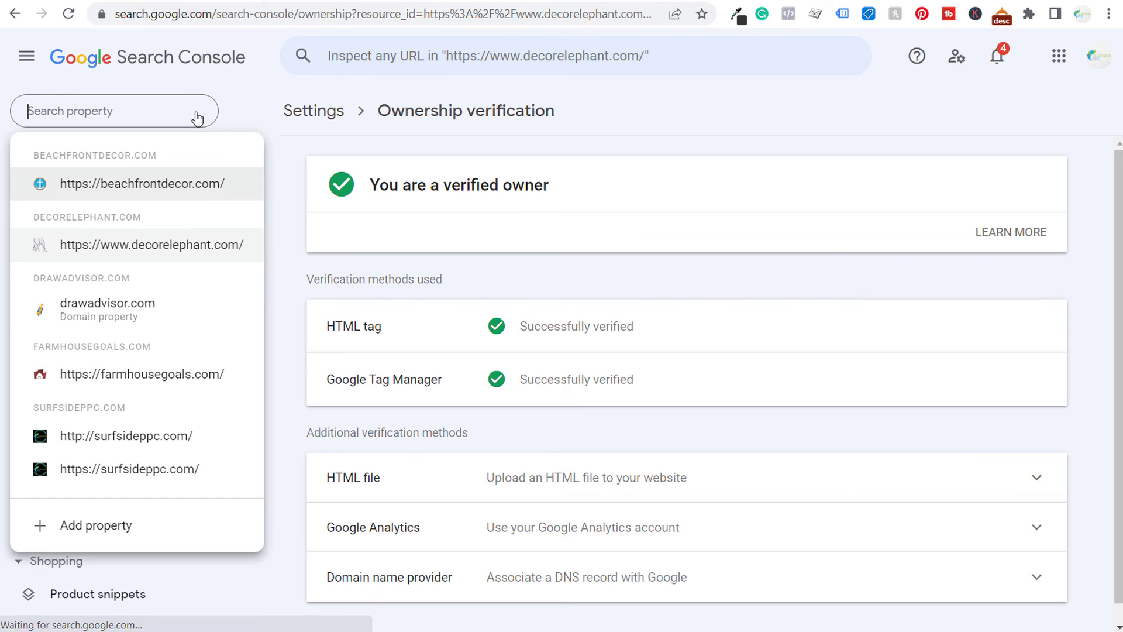
click(130, 525)
click(708, 394)
text(ht)
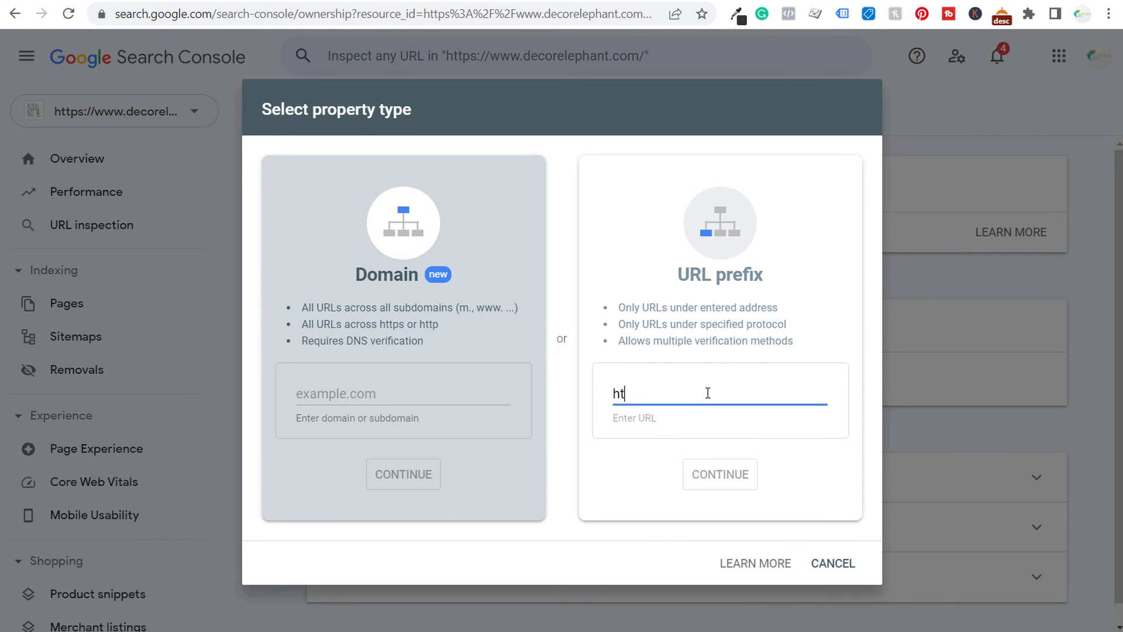
text(tps://sampleweb)
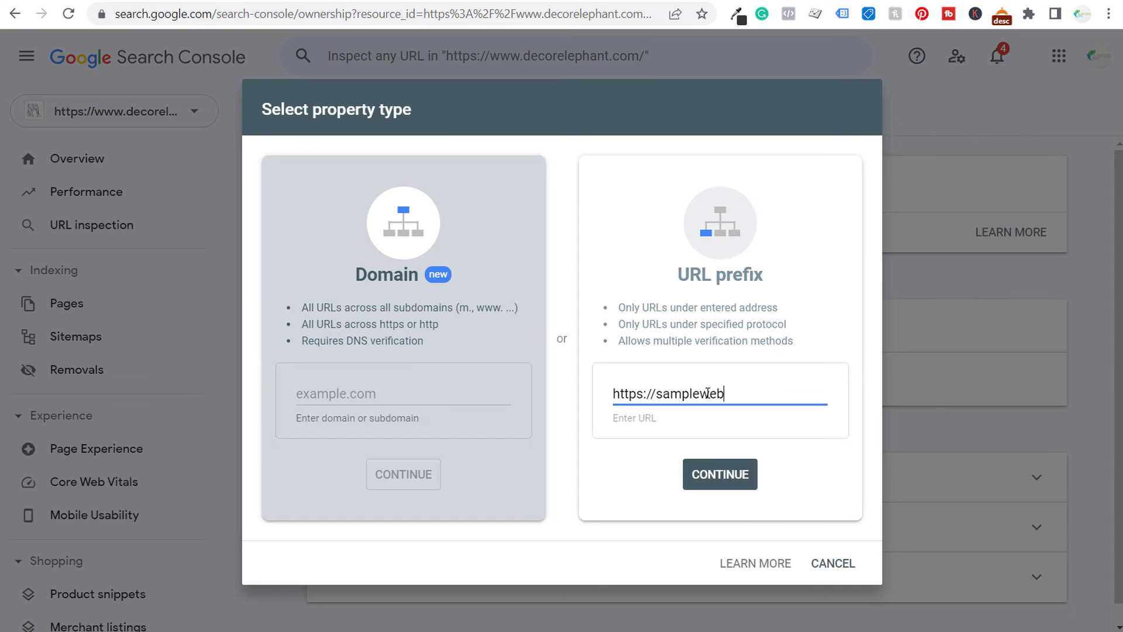
text(site.com)
click(693, 475)
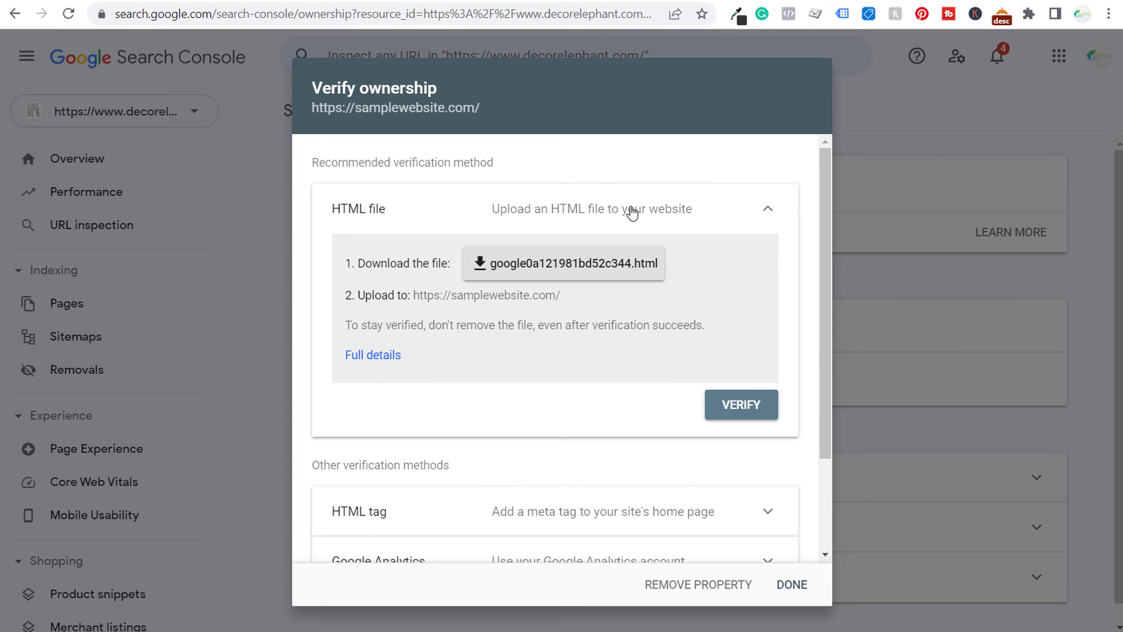
Copy the HTML tag verification meta tag for samplewebsite.com.
click(632, 212)
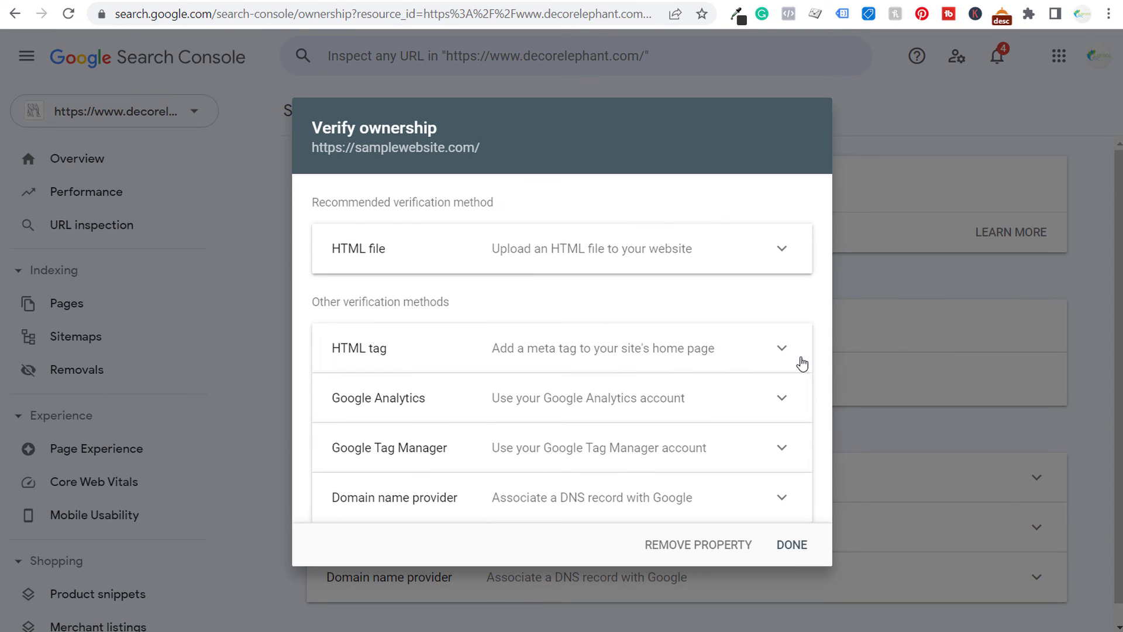
click(783, 350)
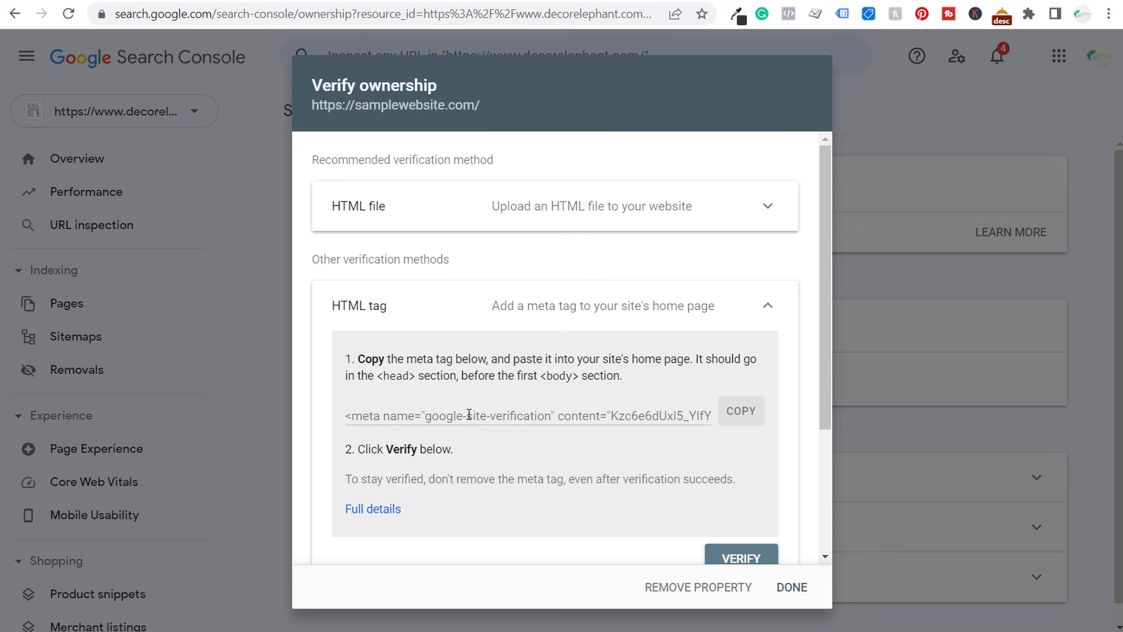
click(736, 411)
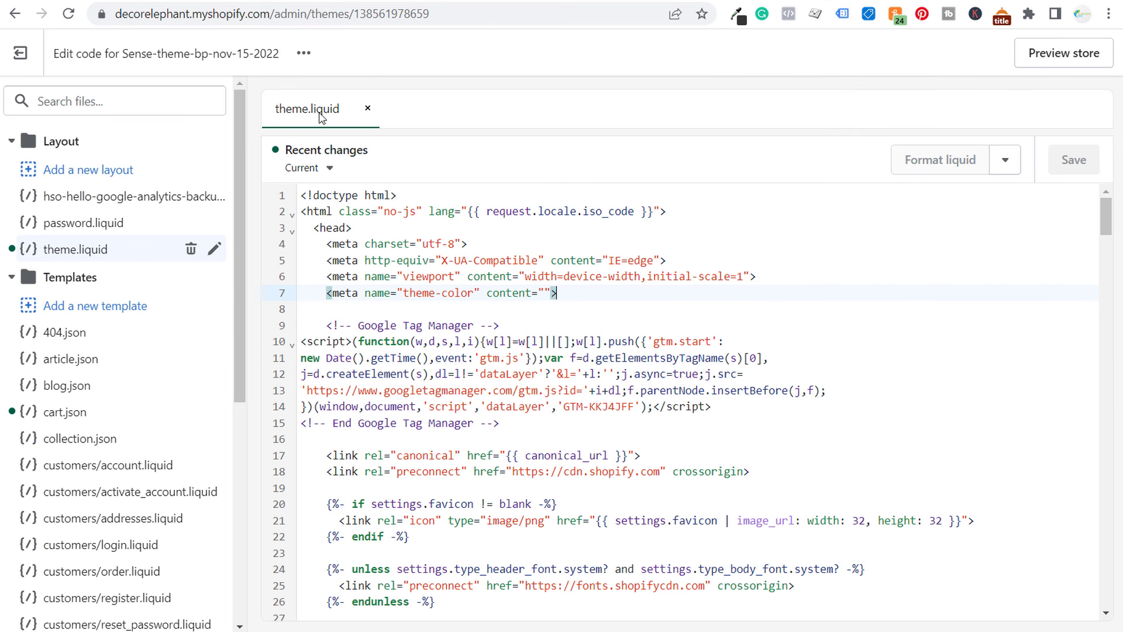
Paste the verification meta tag onto a new line 8 in theme.liquid's head.
key(Return)
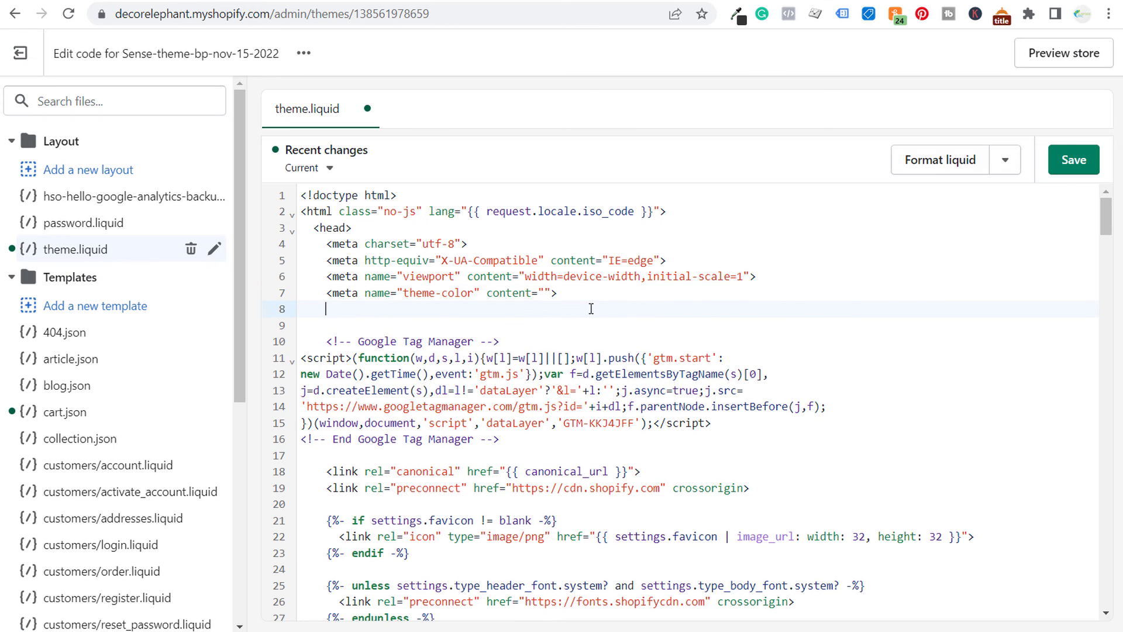
key(ctrl+v)
drag(323, 341, 521, 406)
click(535, 435)
click(575, 515)
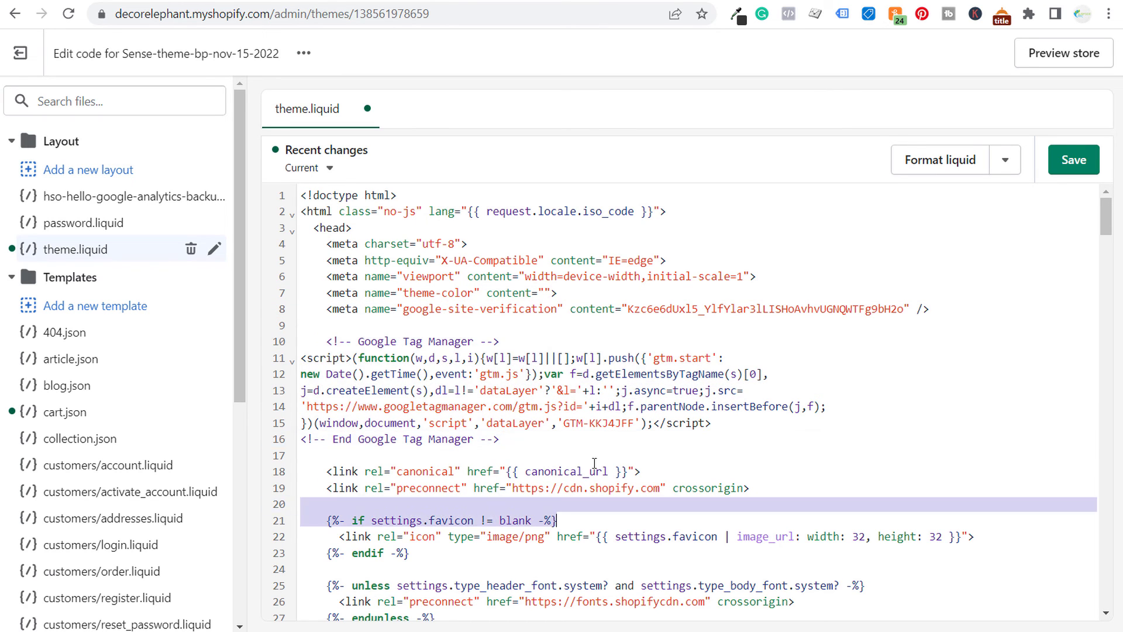
click(588, 406)
Delete the pasted meta tag and its empty line, then return to Search Console's Verify ownership dialog.
drag(312, 228, 374, 228)
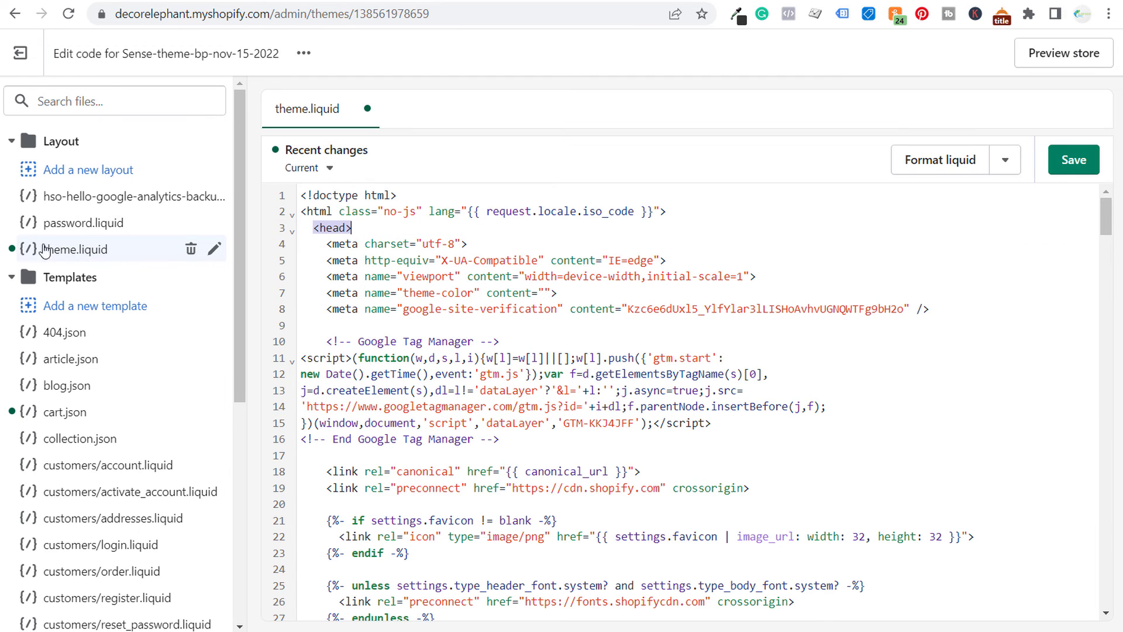
drag(311, 228, 381, 226)
click(381, 225)
drag(326, 310, 741, 315)
click(757, 310)
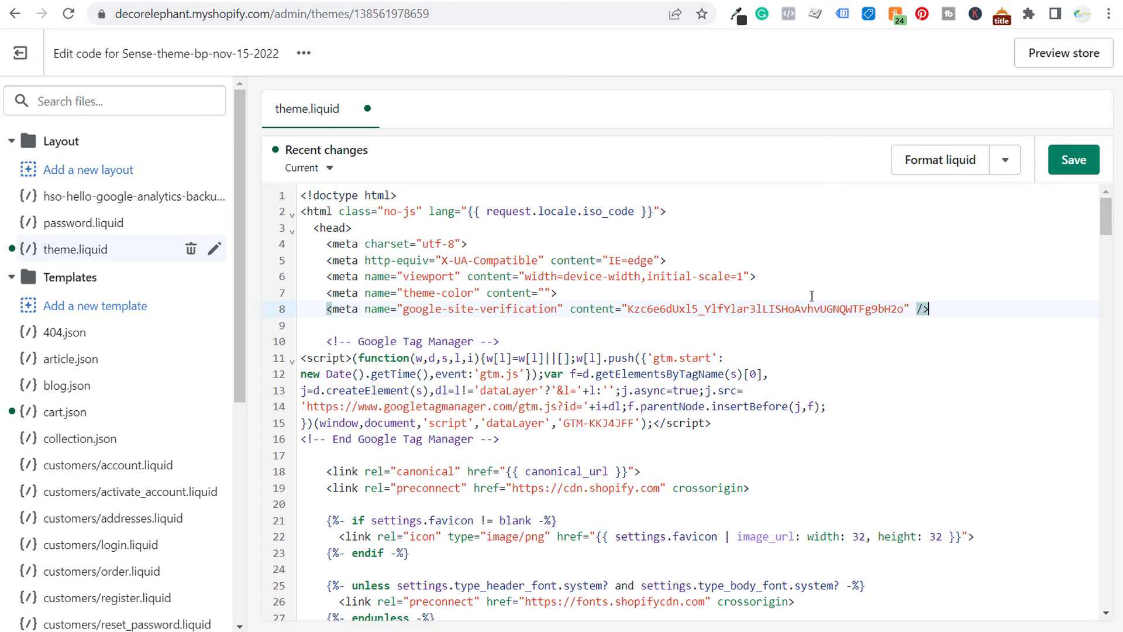
drag(930, 309, 329, 309)
key(BackSpace)
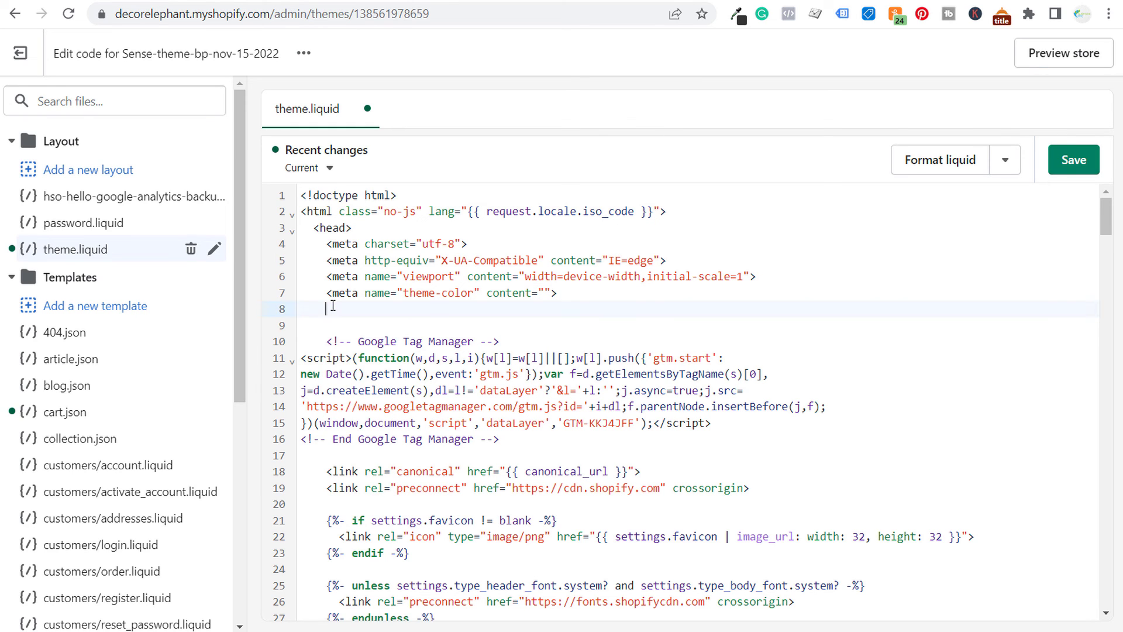
key(BackSpace)
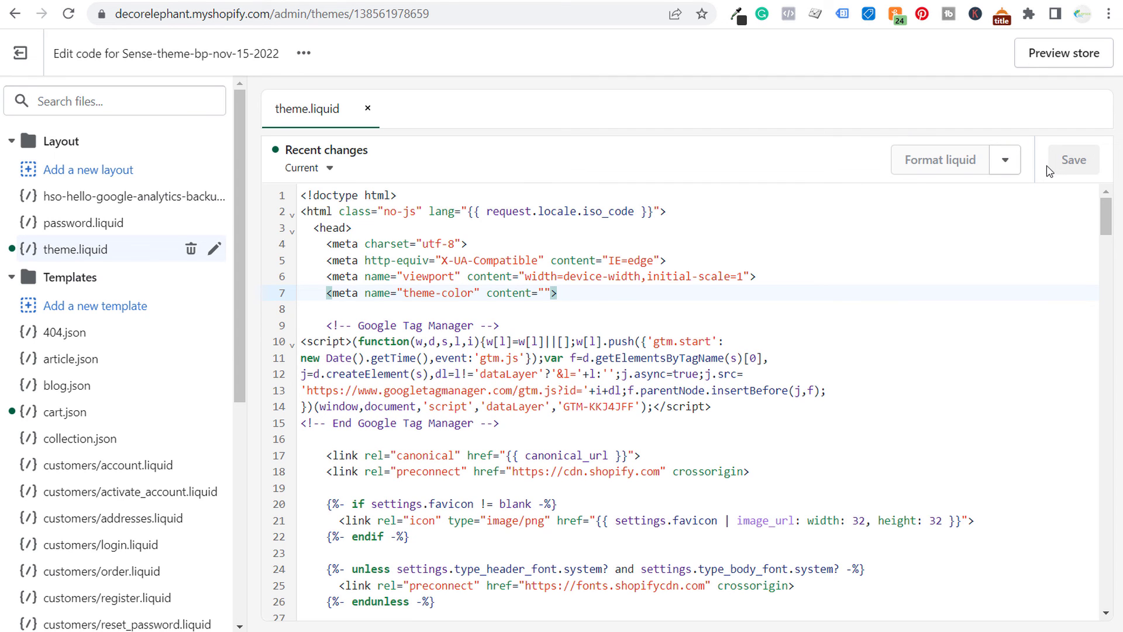
key(ctrl+Tab)
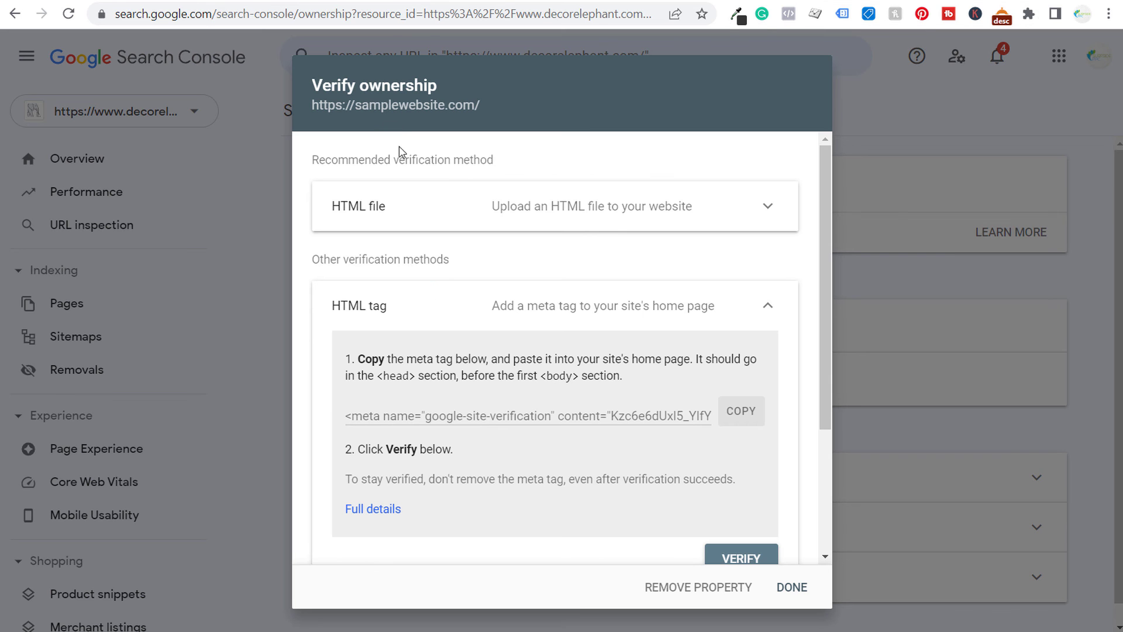
Close the verification dialog and view the Performance and Page indexing reports.
click(800, 592)
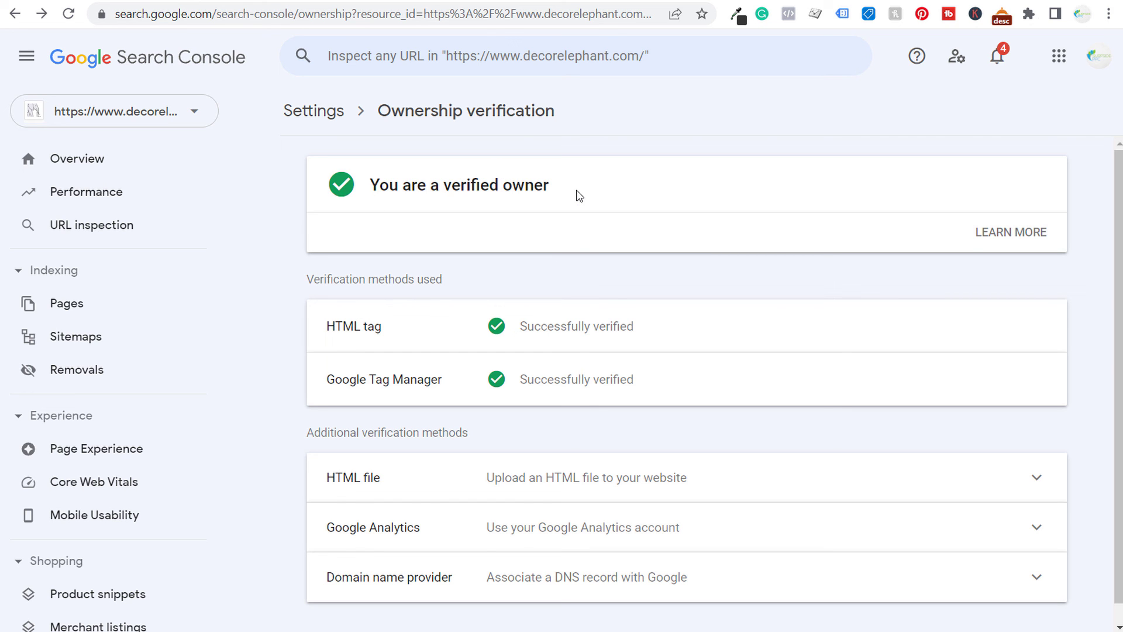
click(102, 197)
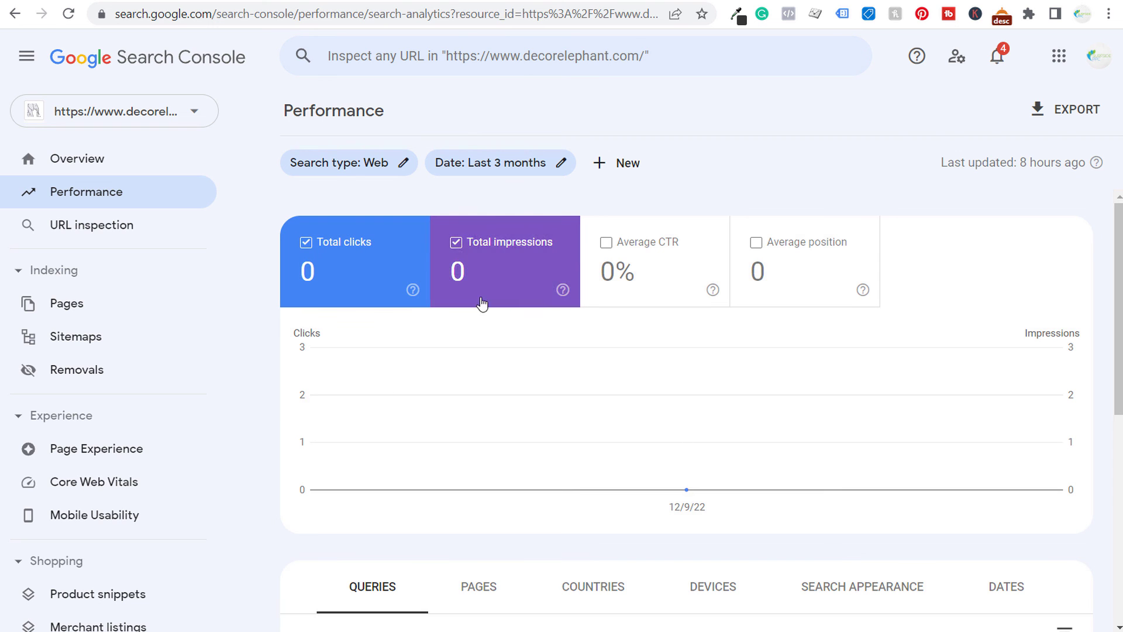
click(120, 306)
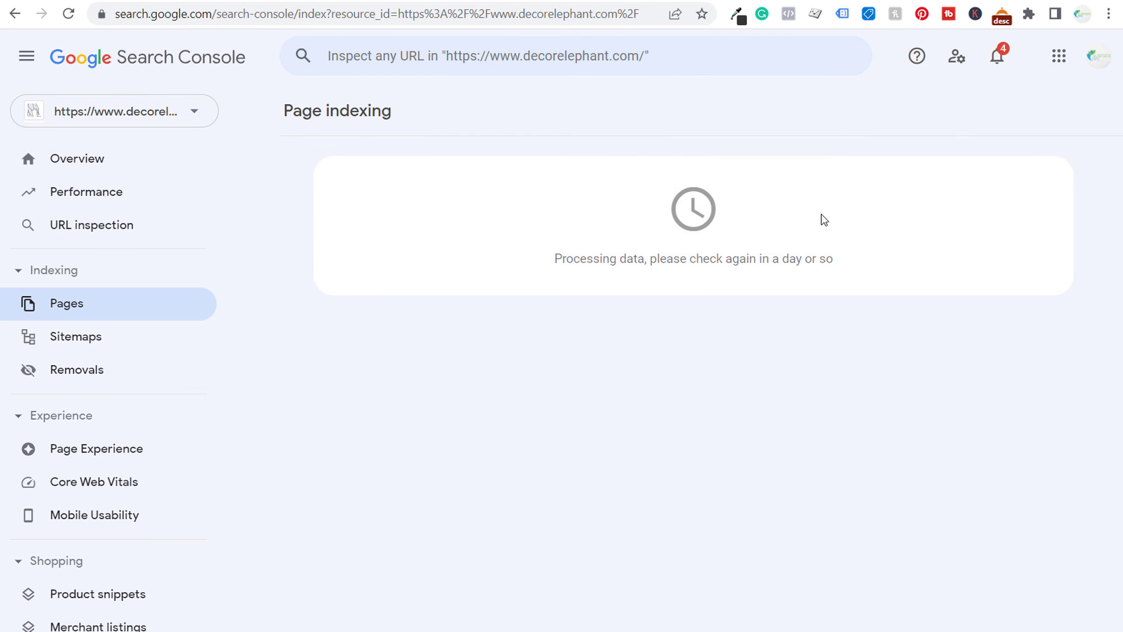
drag(550, 264, 925, 246)
click(930, 247)
Check the Sitemaps page, then go back to the Performance report.
click(124, 336)
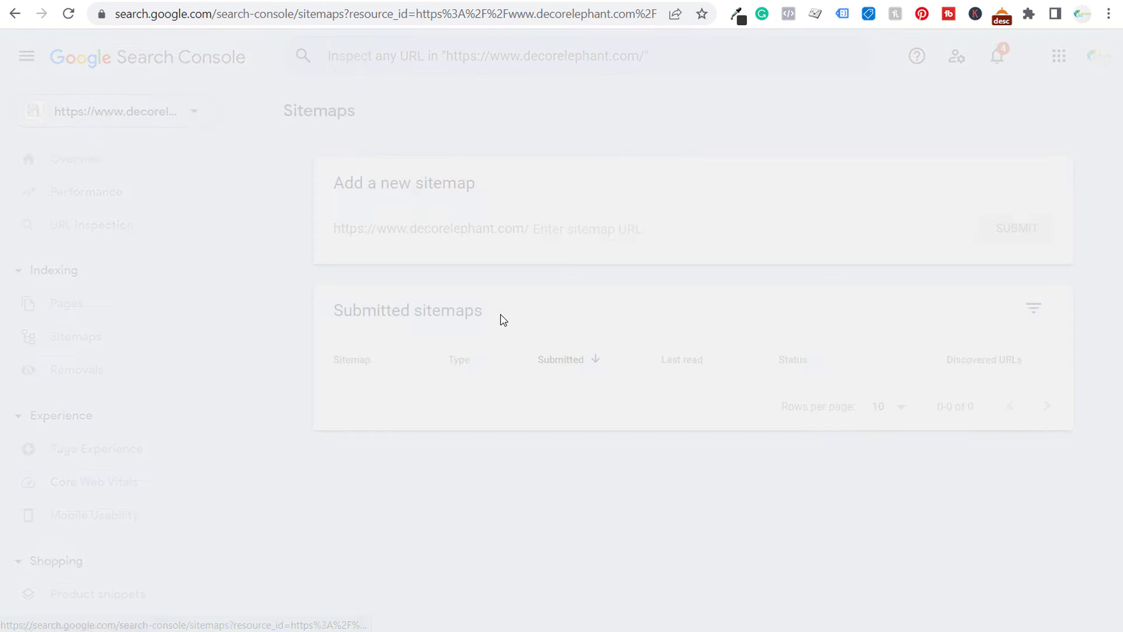
scroll(173, 381, down, 4)
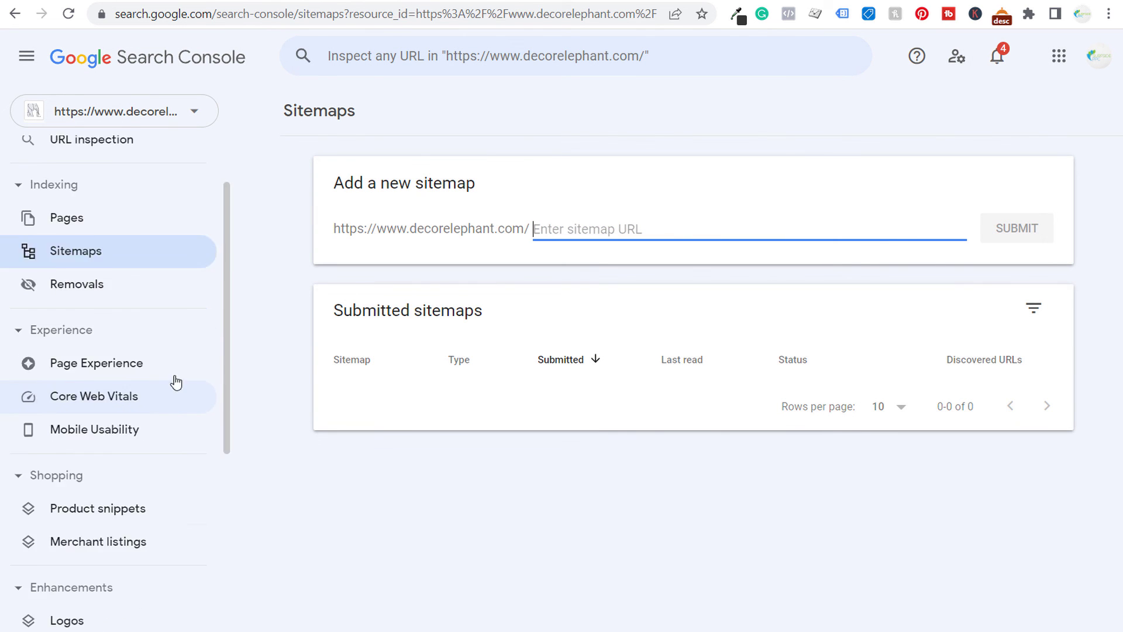
scroll(118, 339, up, 4)
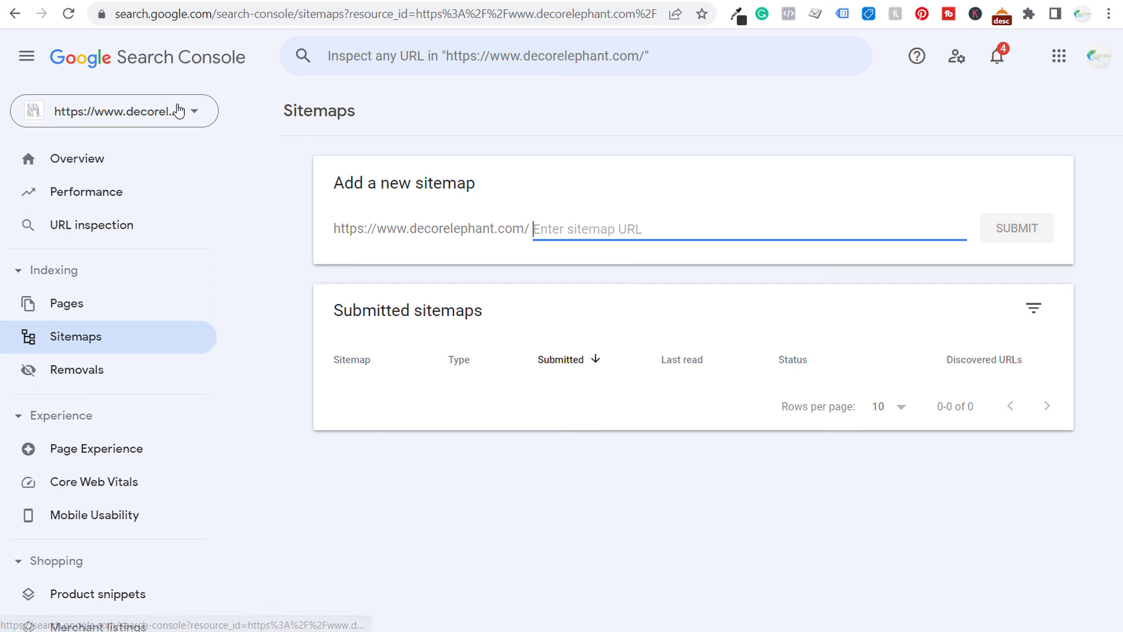
click(125, 193)
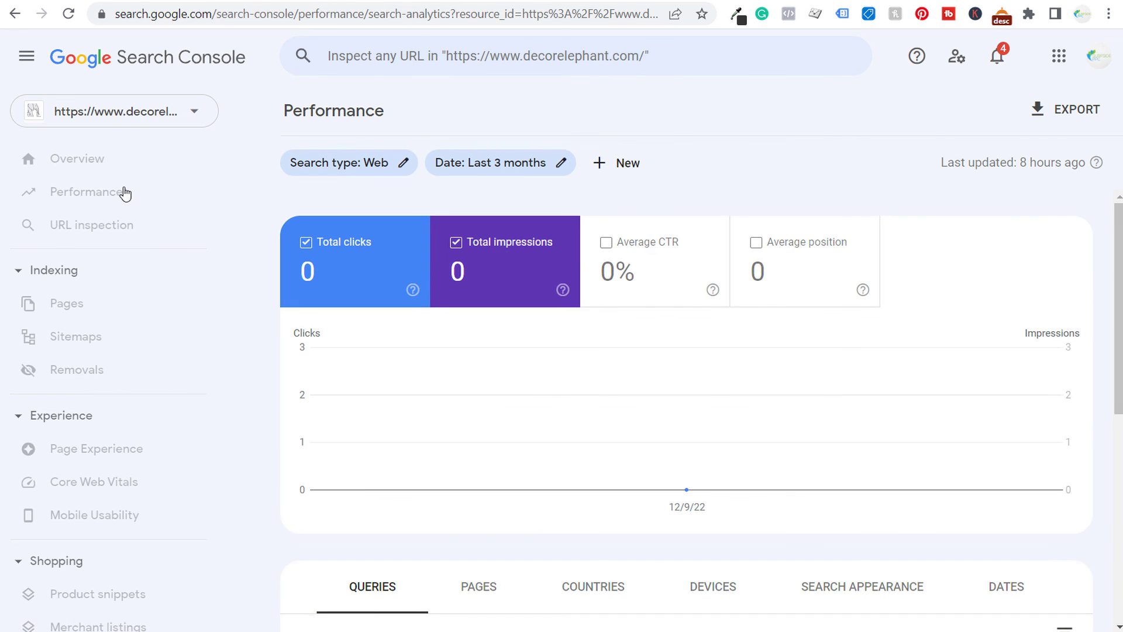